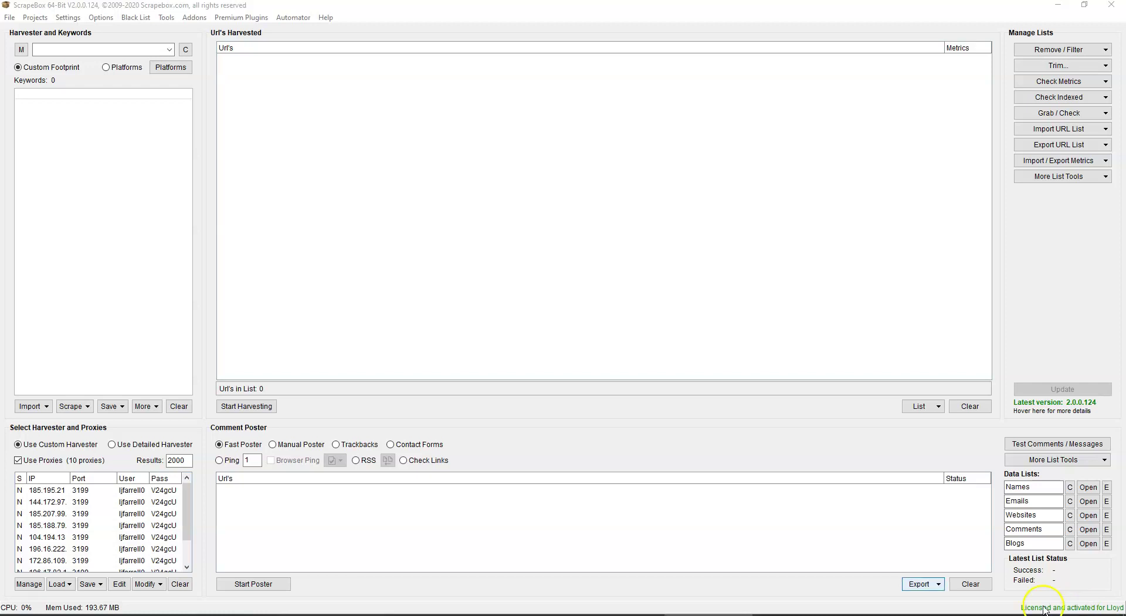
# Step: Enter site:twitter.com as the custom footprint via autocomplete and move focus to the Keywords list
pyautogui.click(54, 47)
pyautogui.write('si')
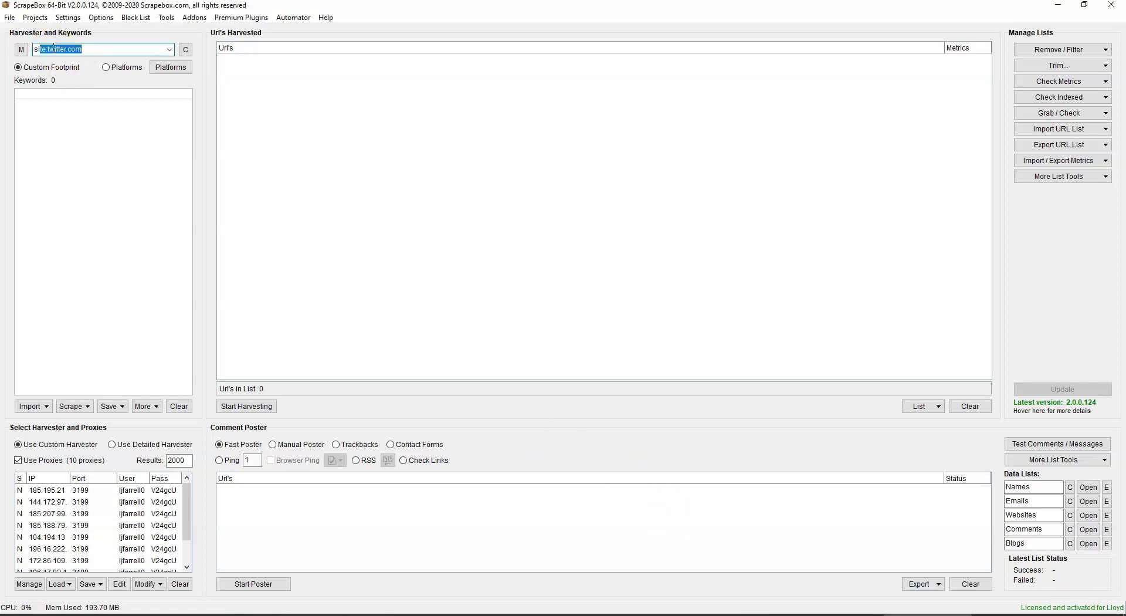
pyautogui.write('te:')
pyautogui.press('End')
pyautogui.click(27, 94)
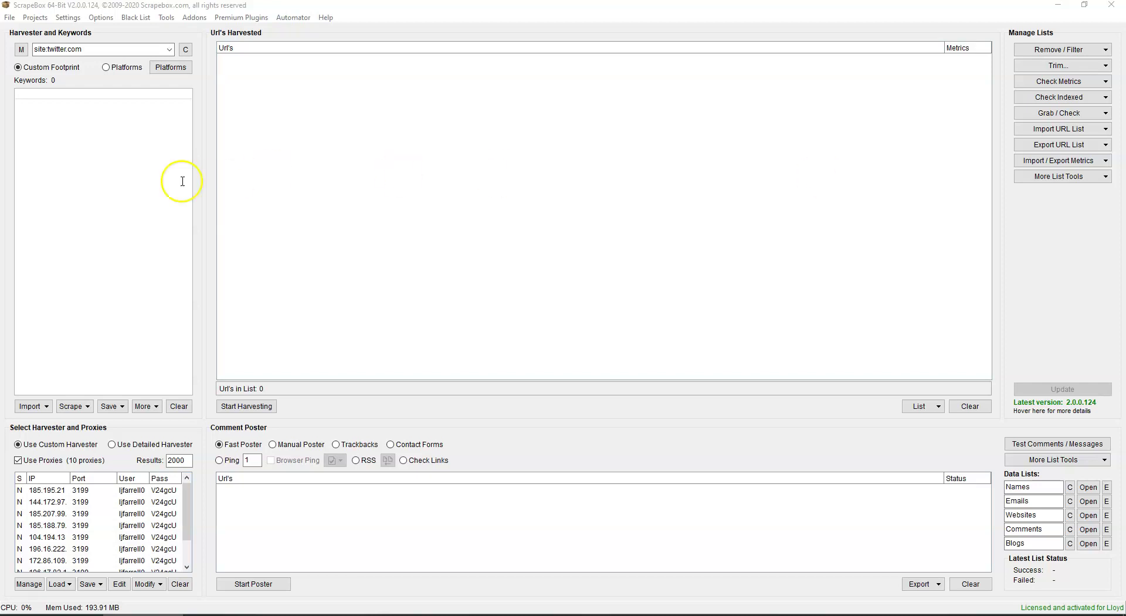
pyautogui.click(37, 92)
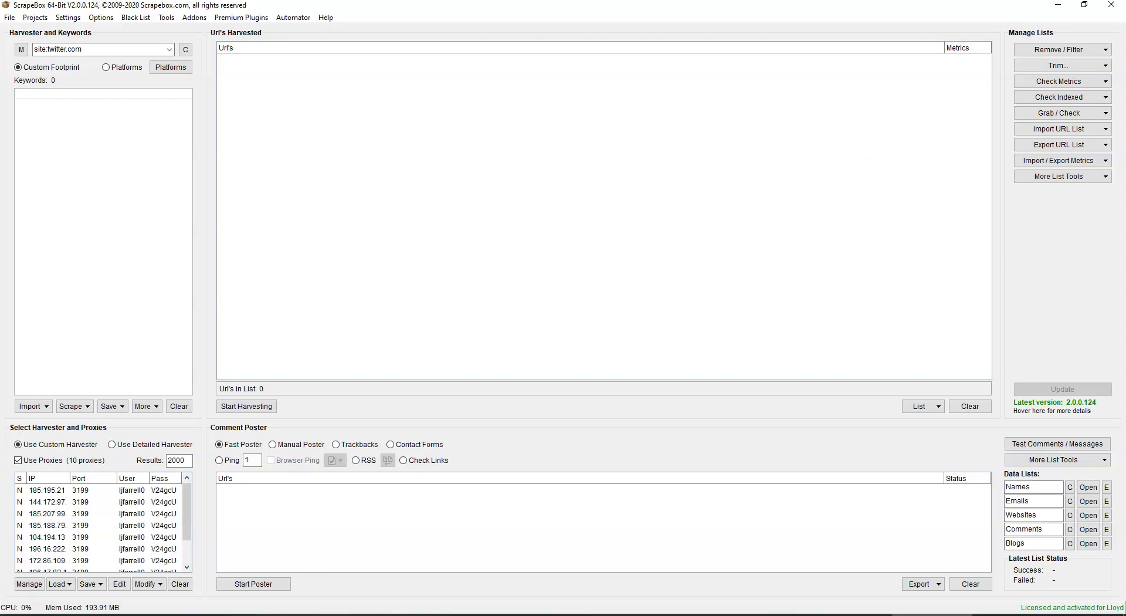
pyautogui.hotkey('alt', 'Tab')
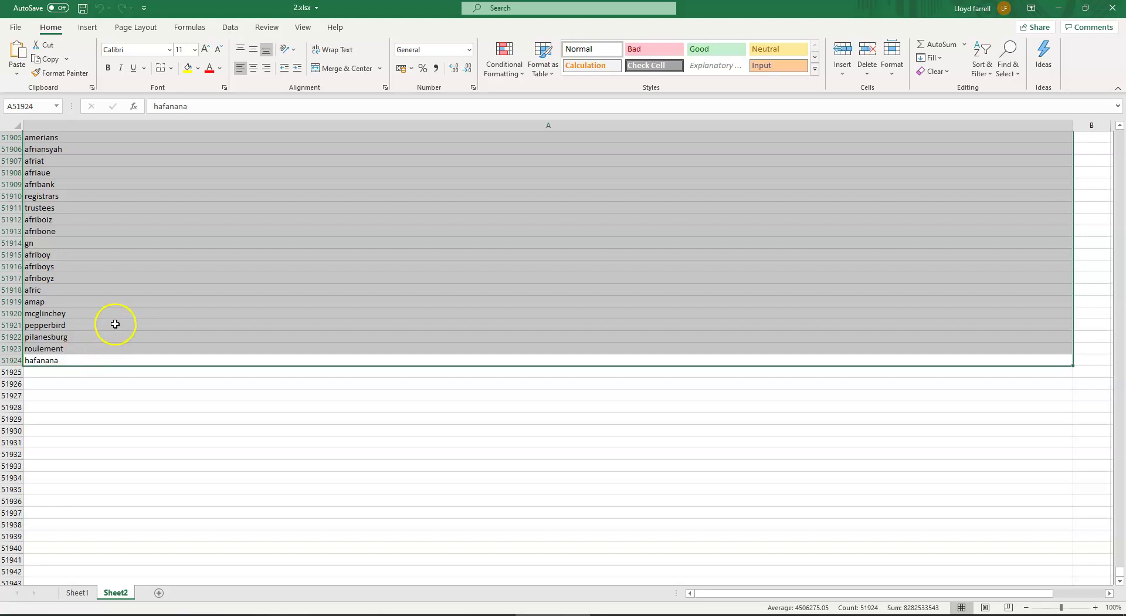
# Step: Clear the earlier selection, return to cell A1 and narrow column A
pyautogui.rightClick(115, 234)
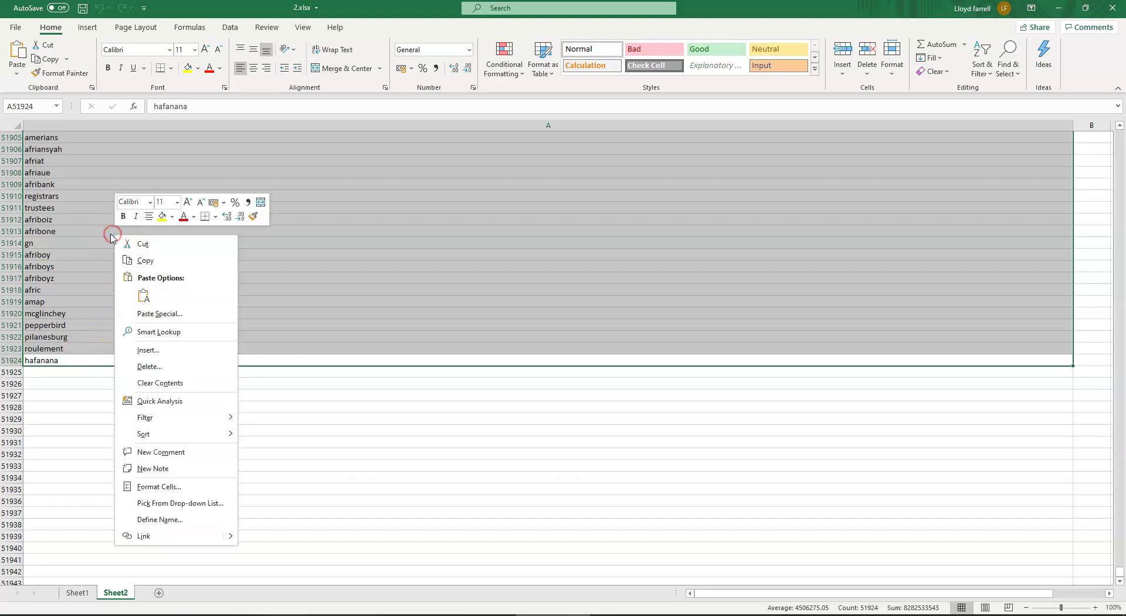
pyautogui.click(490, 457)
pyautogui.click(588, 431)
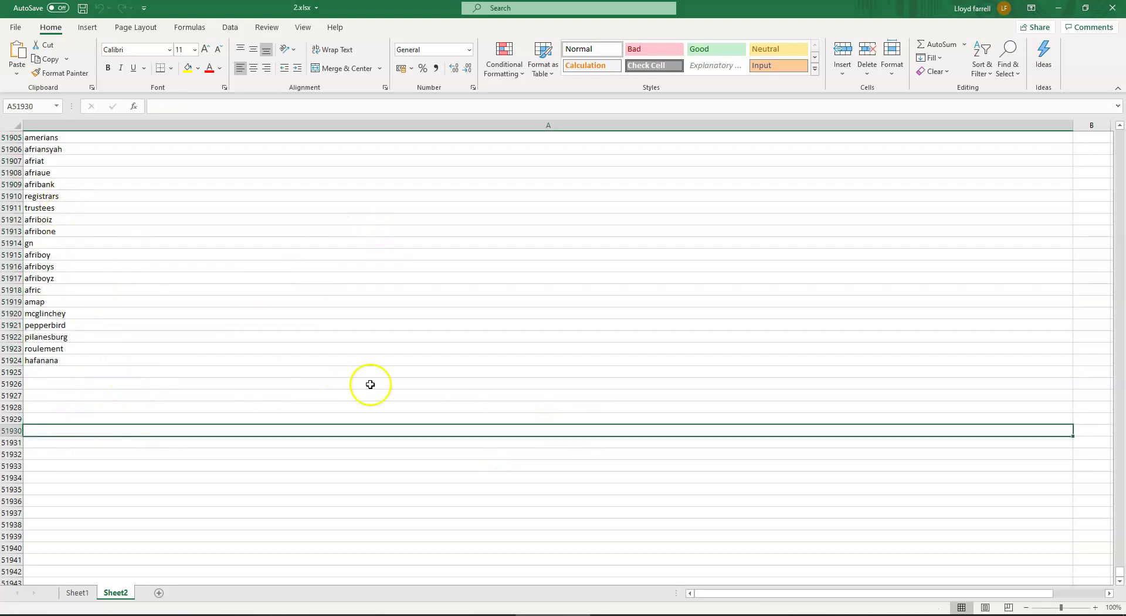
pyautogui.moveTo(1119, 574); pyautogui.dragTo(1119, 118)
pyautogui.click(25, 138)
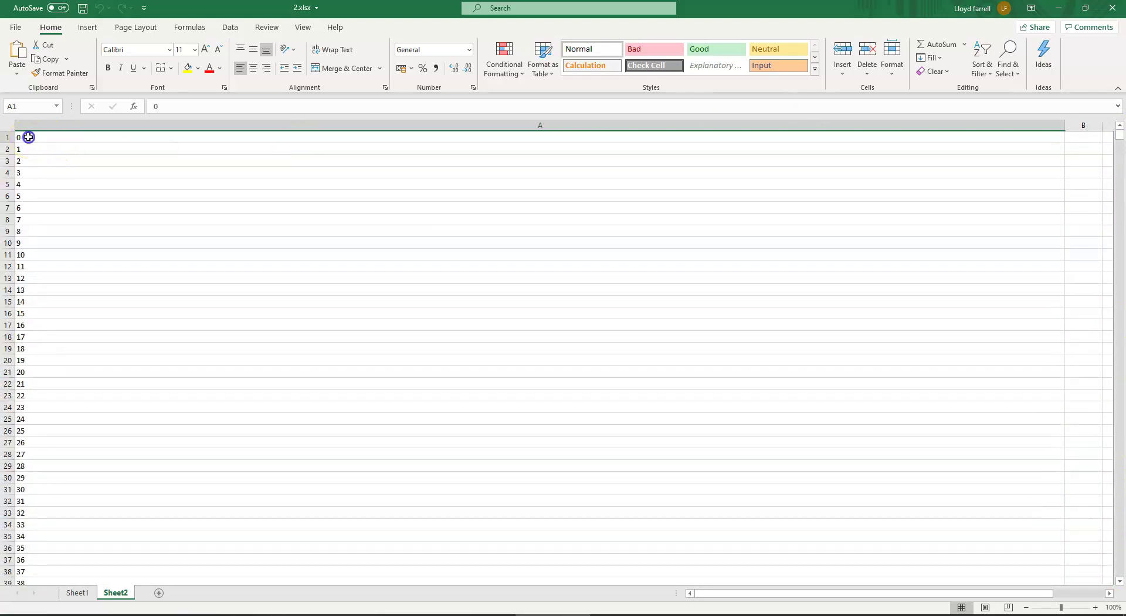
pyautogui.moveTo(1064, 126); pyautogui.dragTo(177, 125)
# Step: Copy all 51,924 keywords in column A and minimize Excel
pyautogui.click(301, 292)
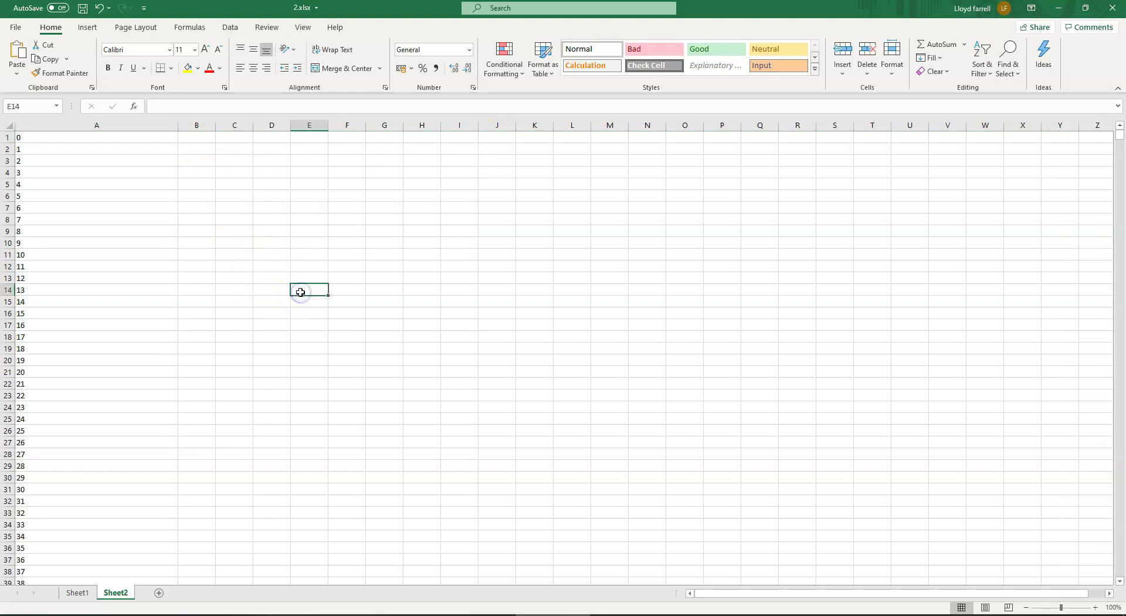
pyautogui.click(96, 125)
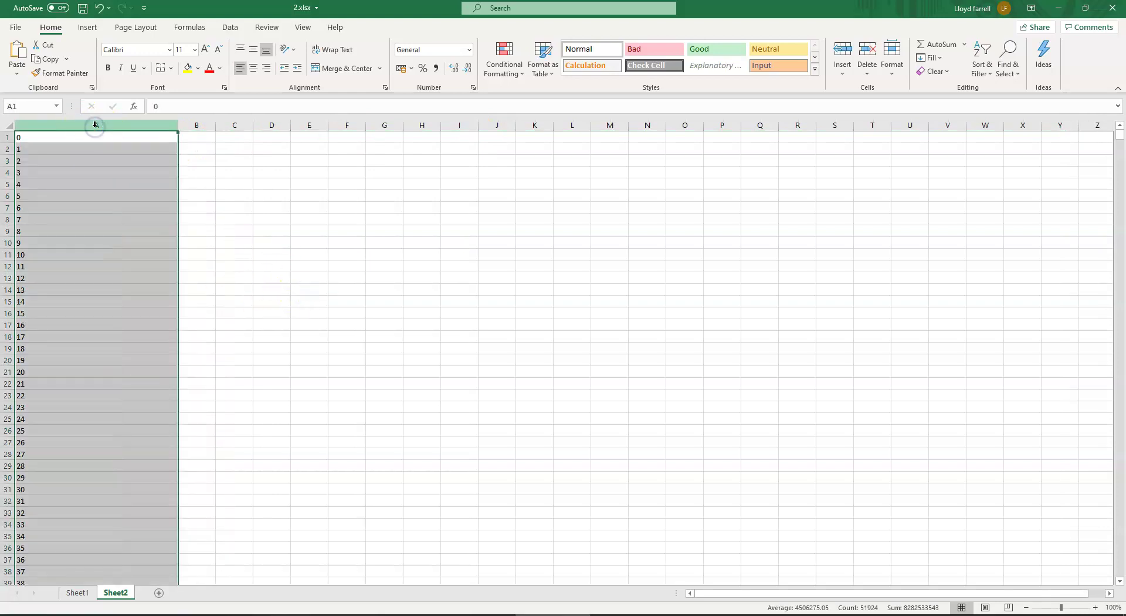
pyautogui.rightClick(68, 204)
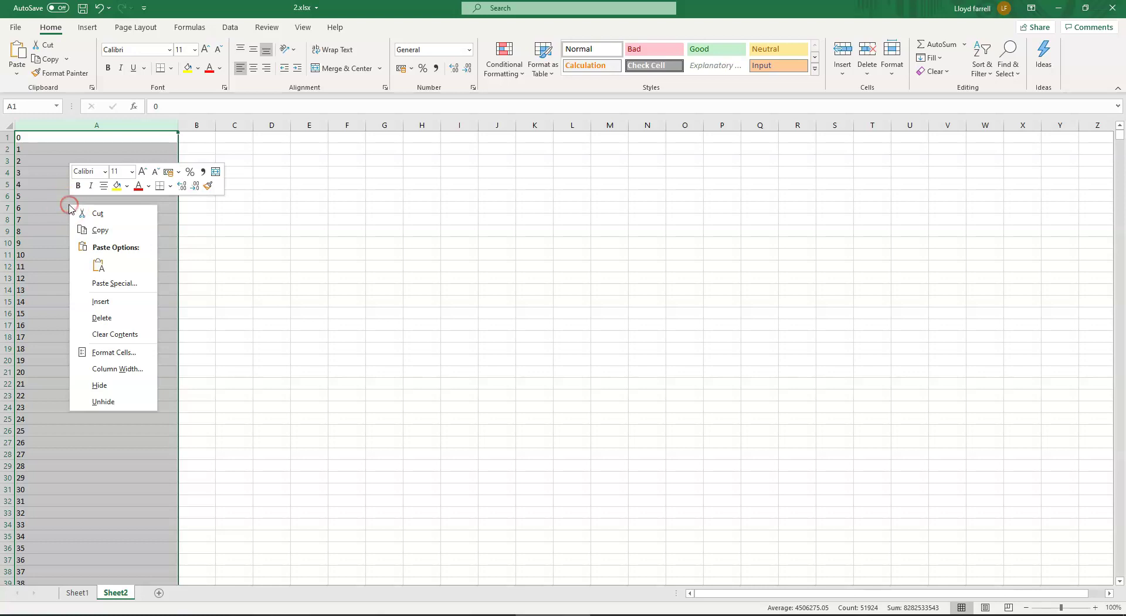
pyautogui.click(101, 230)
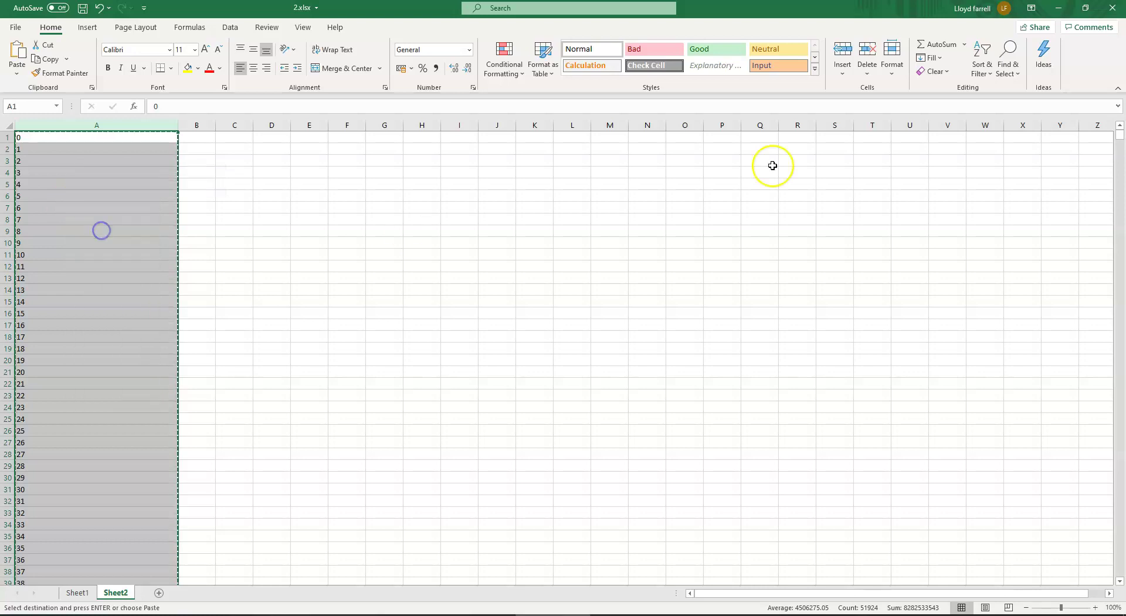
pyautogui.click(1058, 7)
pyautogui.click(35, 96)
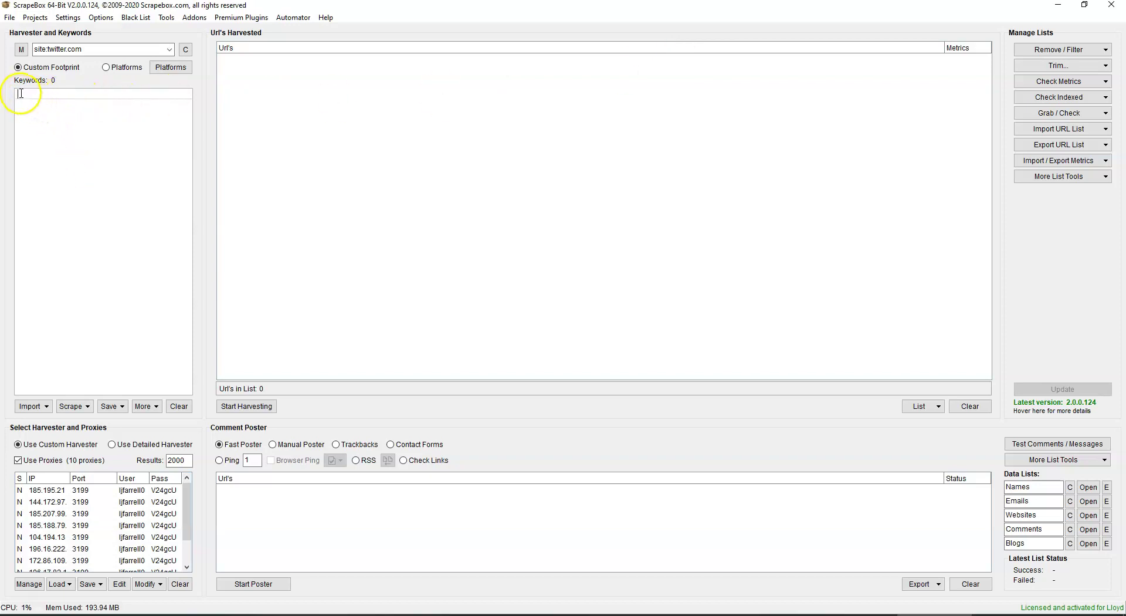
# Step: Paste the copied keywords into ScrapeBox's keyword list, giving 102,266 keywords
pyautogui.rightClick(20, 94)
pyautogui.click(54, 175)
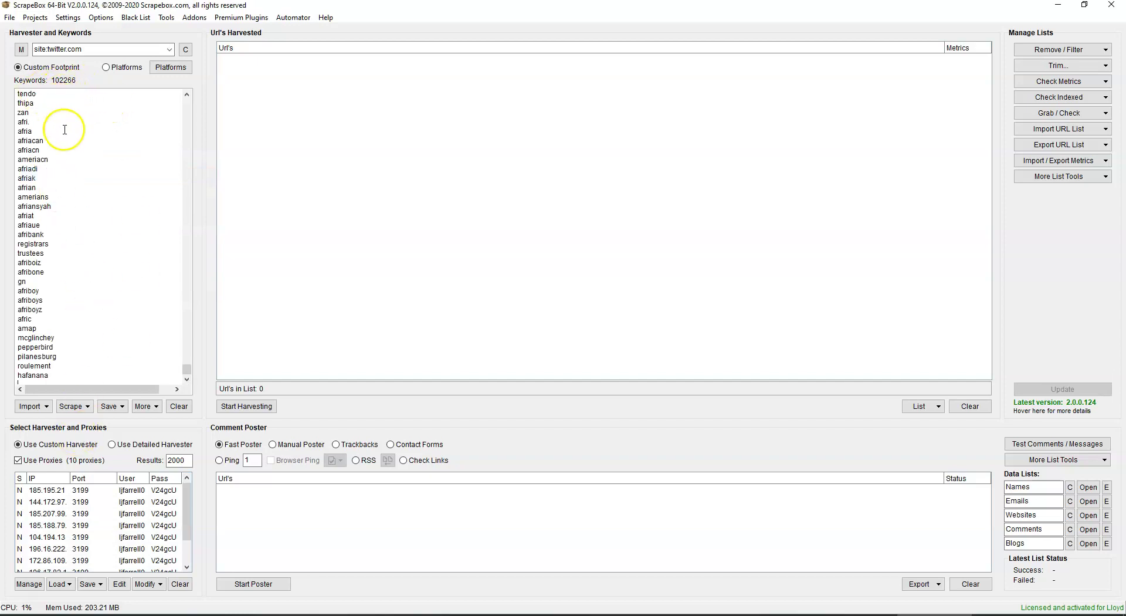
pyautogui.moveTo(186, 376)
pyautogui.mouseDown()
pyautogui.moveTo(184, 98)
pyautogui.moveTo(193, 385)
pyautogui.mouseUp()
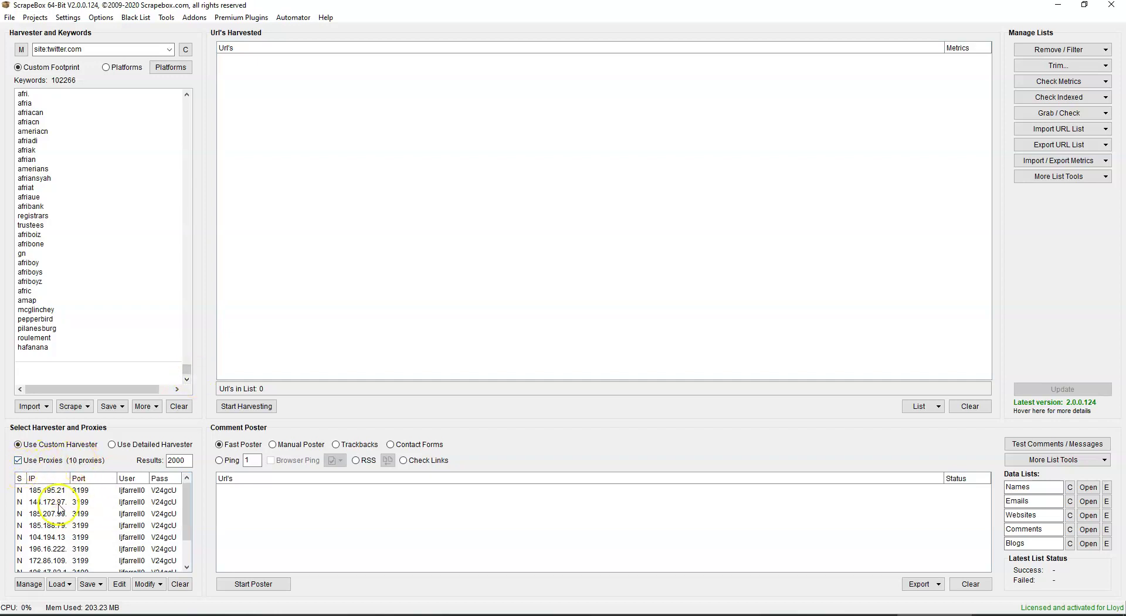
# Step: Close the proxy-loading choices without loading and open the Custom Harvester
pyautogui.click(60, 583)
pyautogui.click(322, 530)
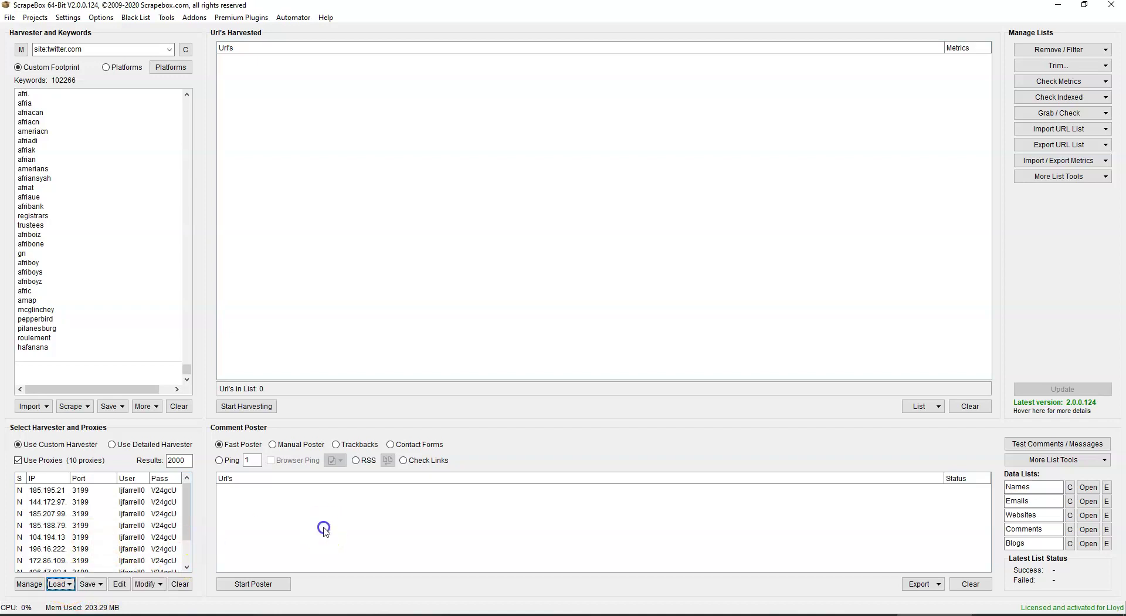
pyautogui.click(71, 548)
pyautogui.click(245, 408)
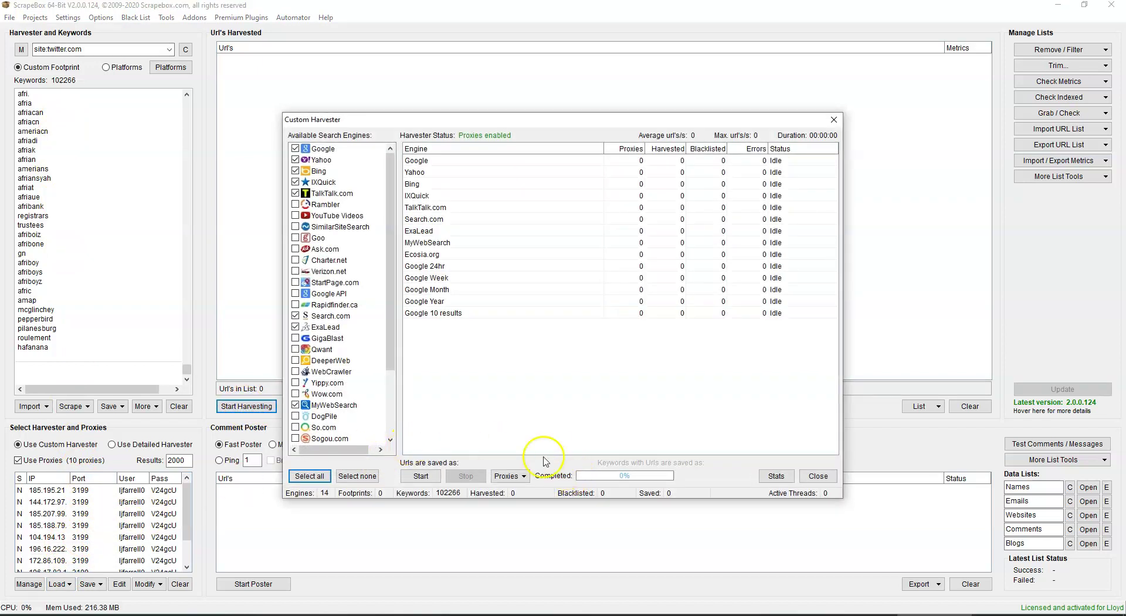
# Step: Load 10-storm-dedicated-proxies.txt from Documents\storm proxies into the Custom Harvester
pyautogui.click(508, 476)
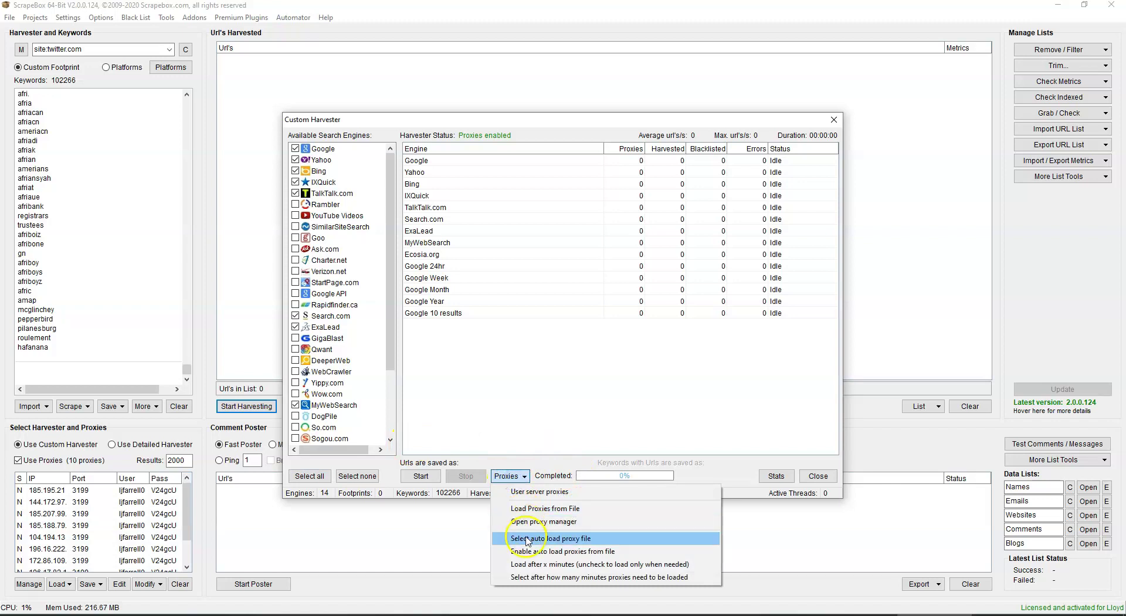
pyautogui.click(523, 510)
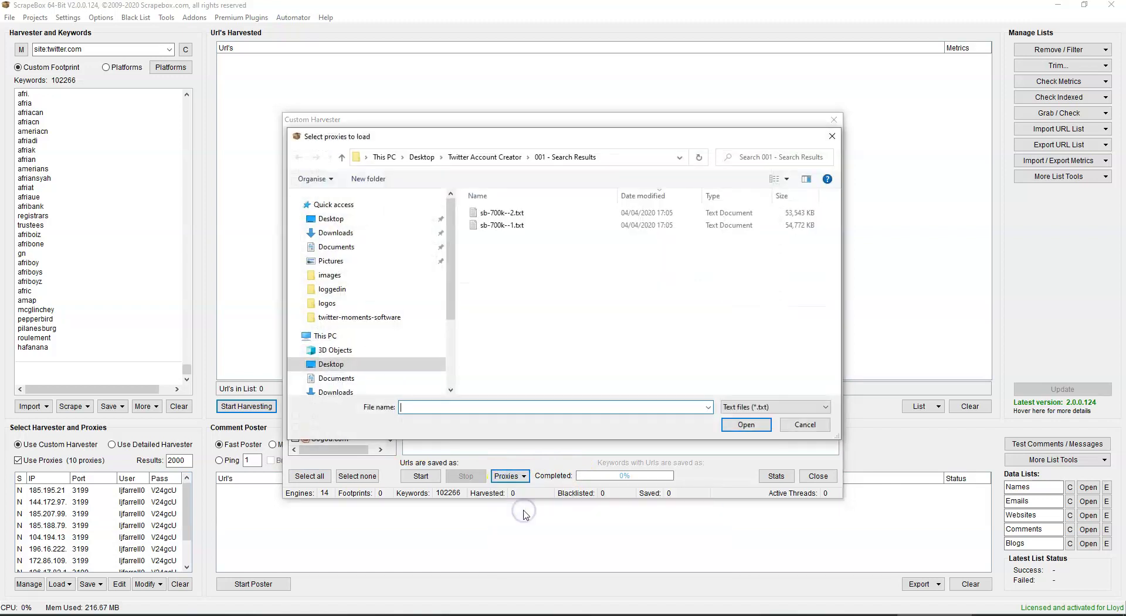
pyautogui.click(340, 237)
pyautogui.click(339, 246)
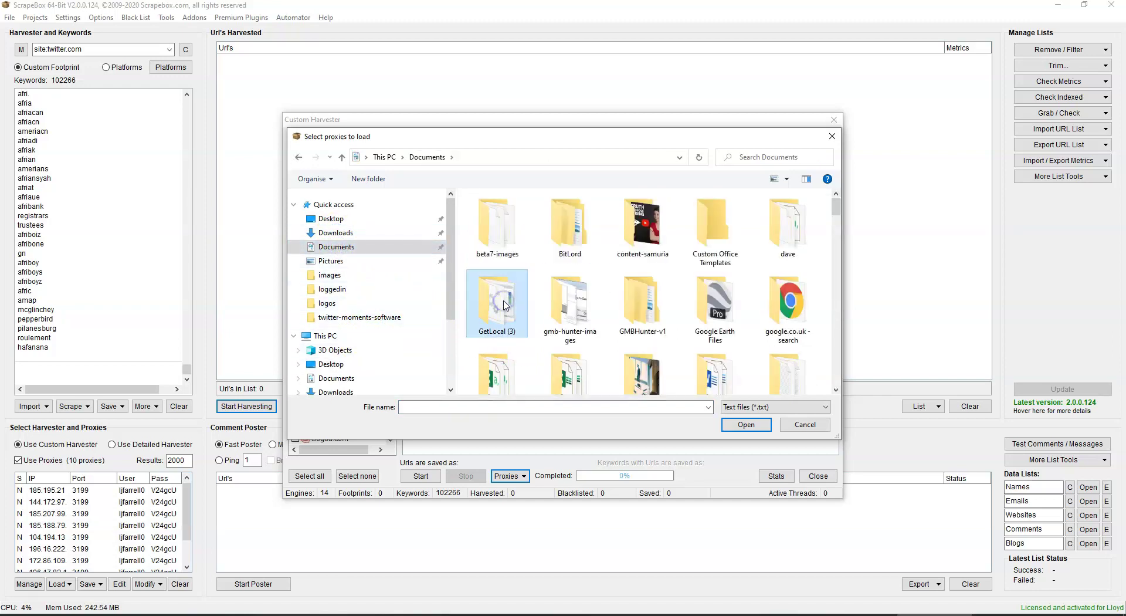
pyautogui.scroll(-5, 505, 304)
pyautogui.press('Return')
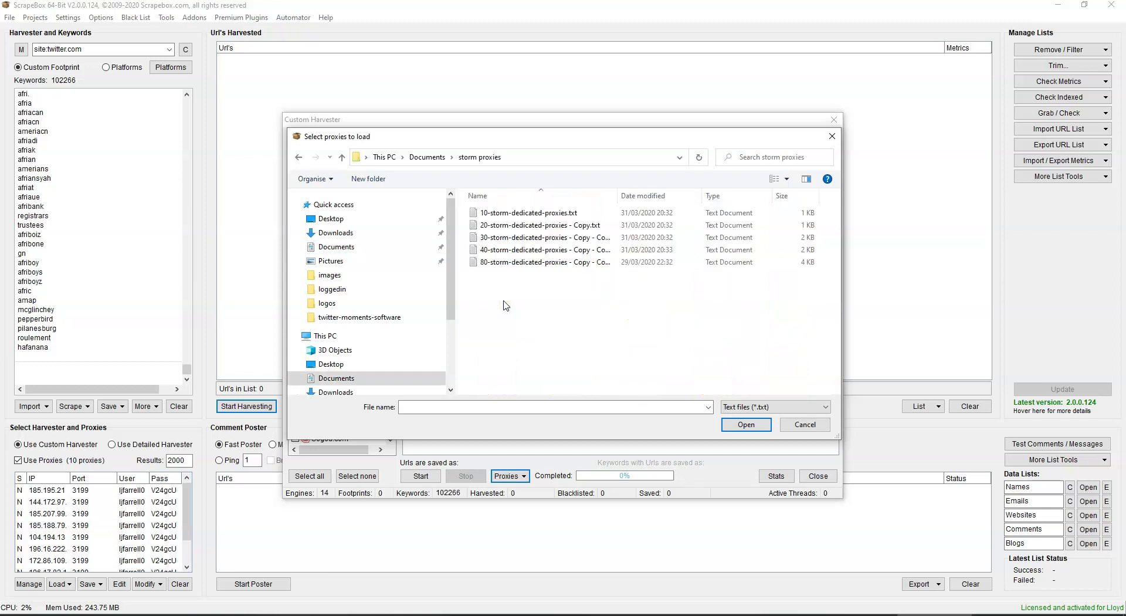
pyautogui.click(499, 216)
pyautogui.click(745, 424)
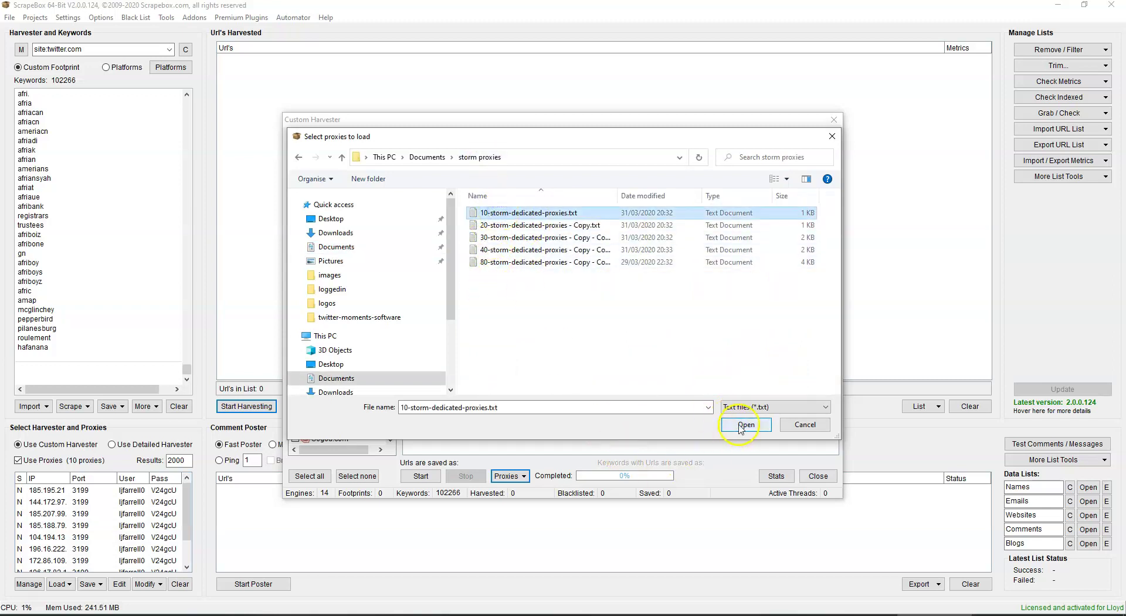
pyautogui.click(790, 482)
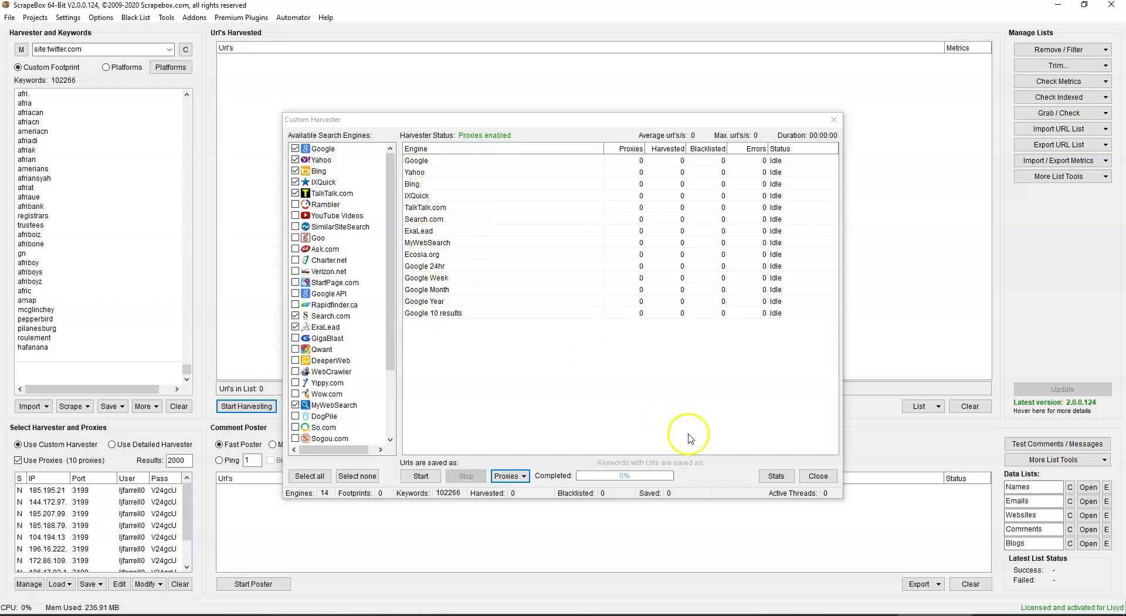
# Step: Run the twitter.com harvest and stop it once 50,573 URLs are harvested
pyautogui.click(421, 476)
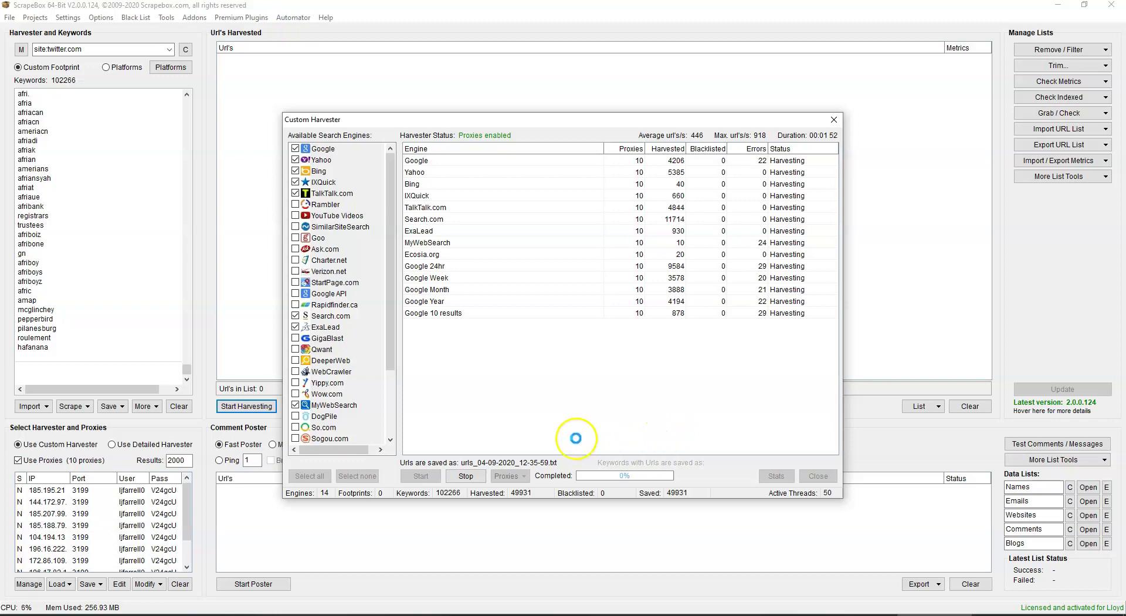
pyautogui.click(466, 476)
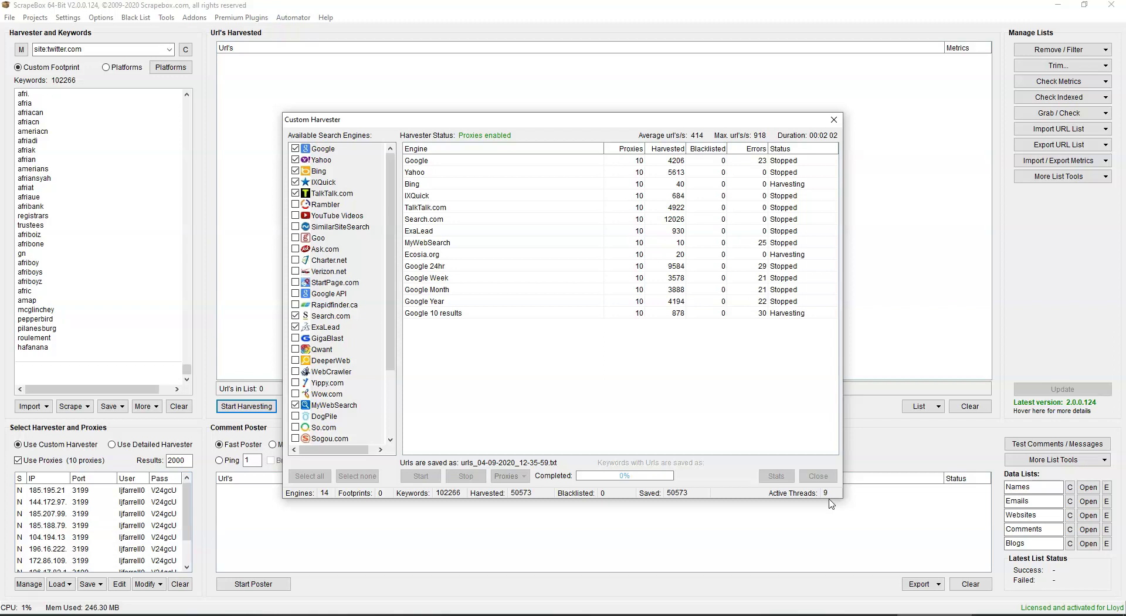
pyautogui.click(826, 496)
# Step: Close the Keywords Statistics window and the Custom Harvester, bringing 50,573 URLs into the main list
pyautogui.click(826, 496)
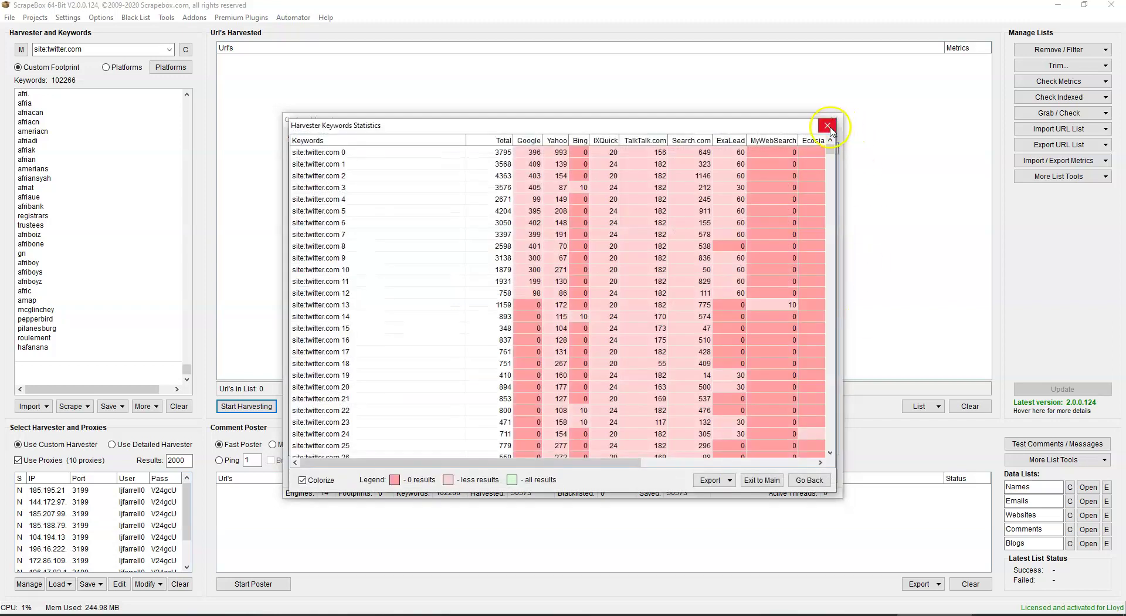
pyautogui.click(827, 125)
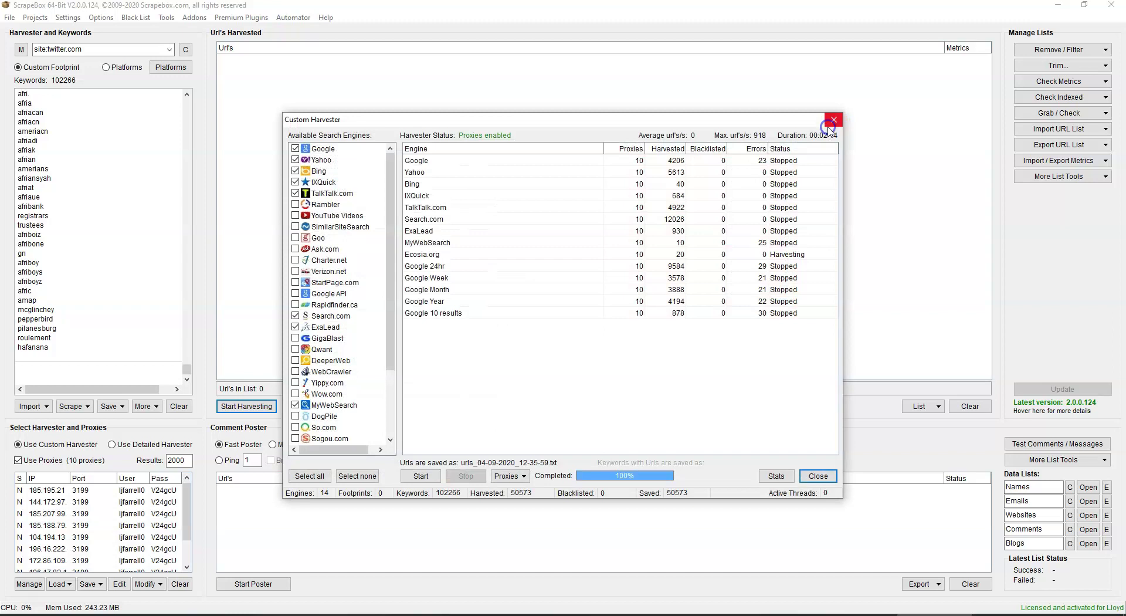
pyautogui.click(816, 476)
pyautogui.click(936, 334)
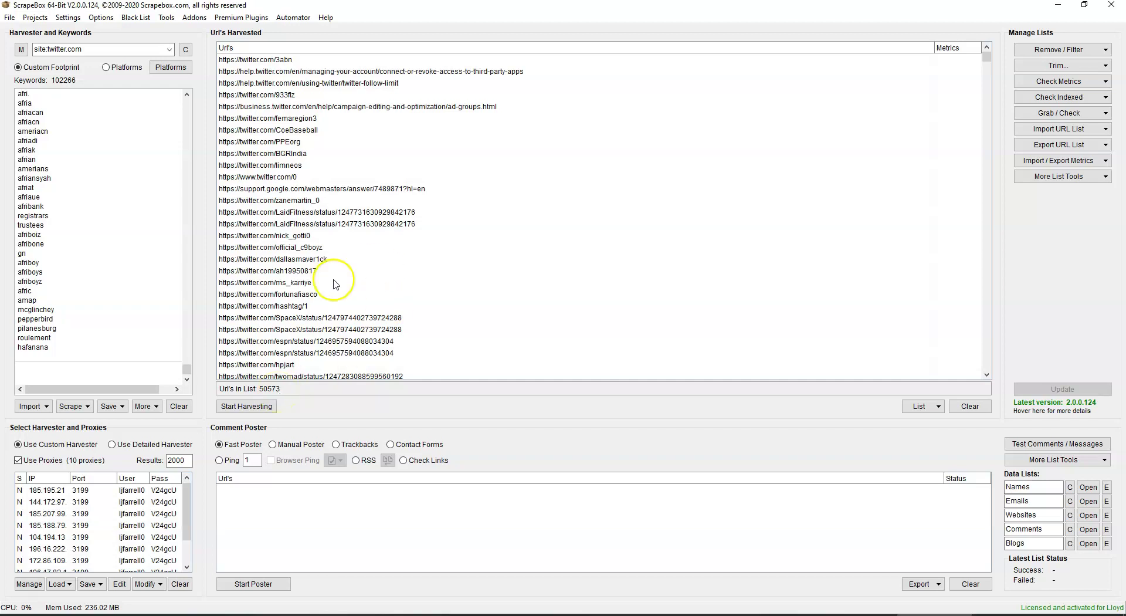
pyautogui.click(1050, 51)
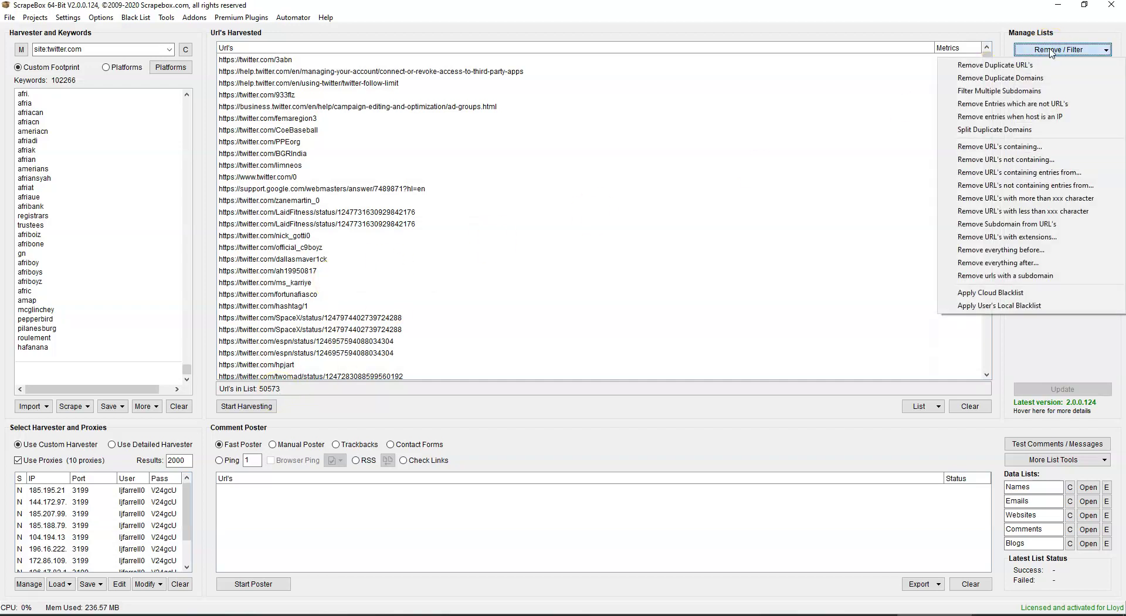
pyautogui.click(978, 70)
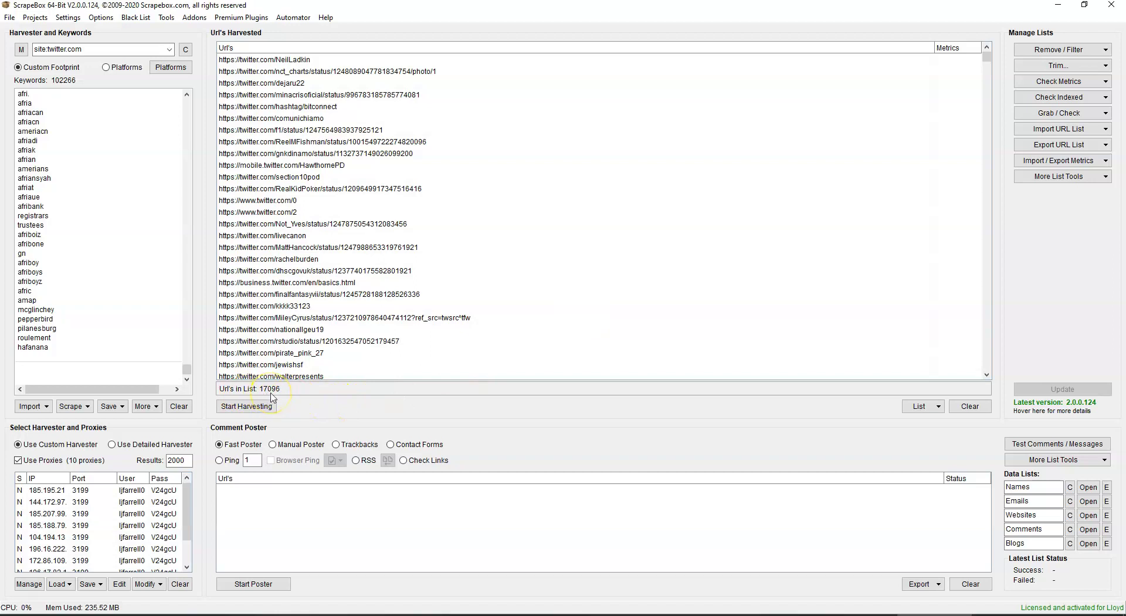
pyautogui.click(1074, 49)
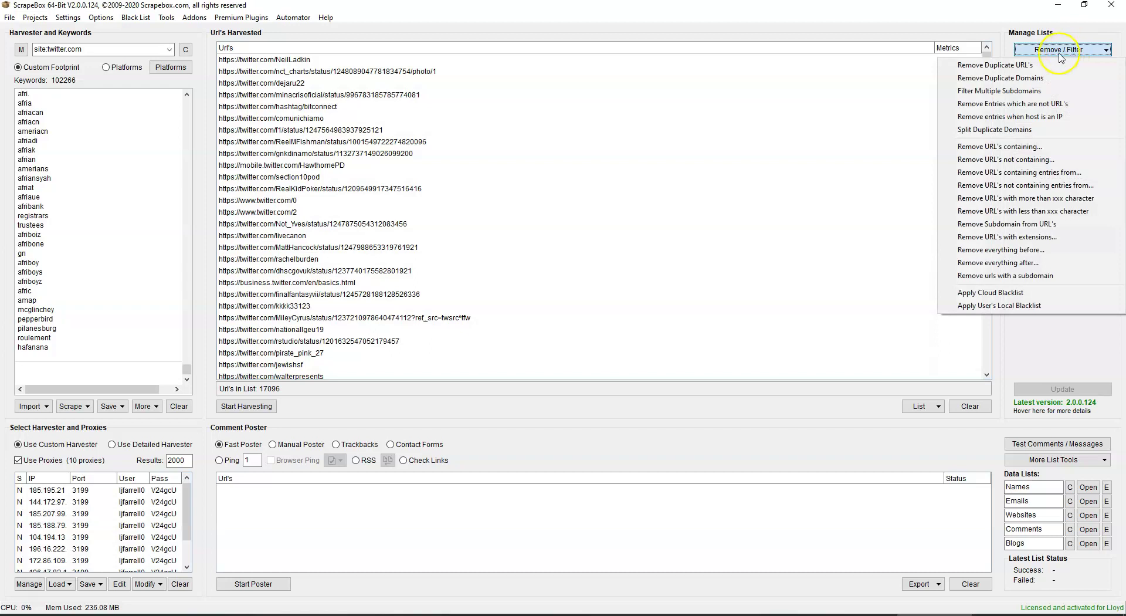
pyautogui.click(979, 164)
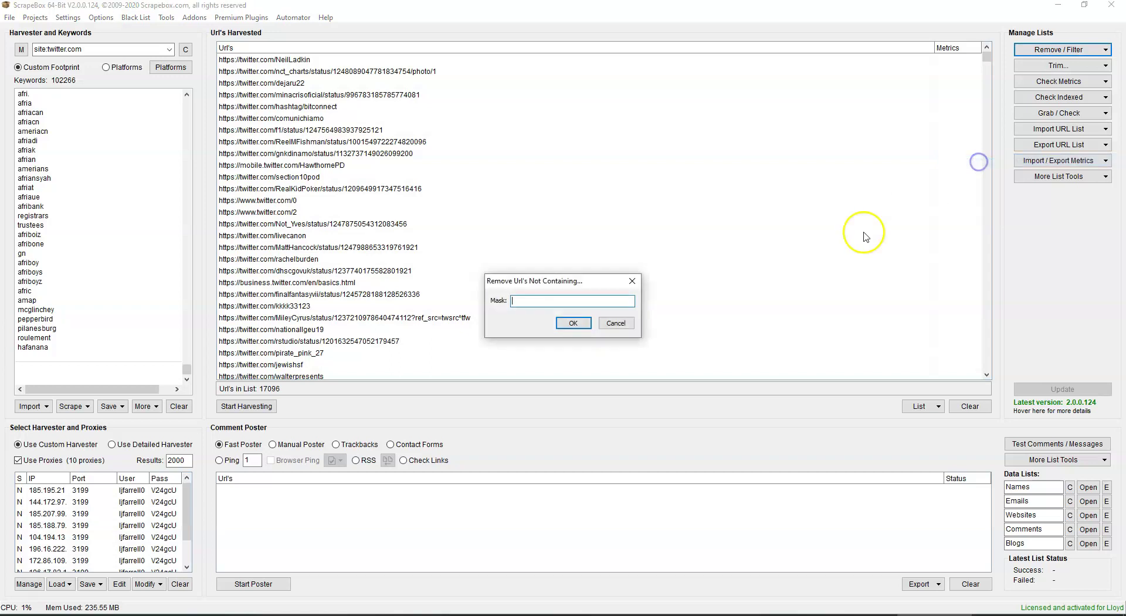
pyautogui.write('ht')
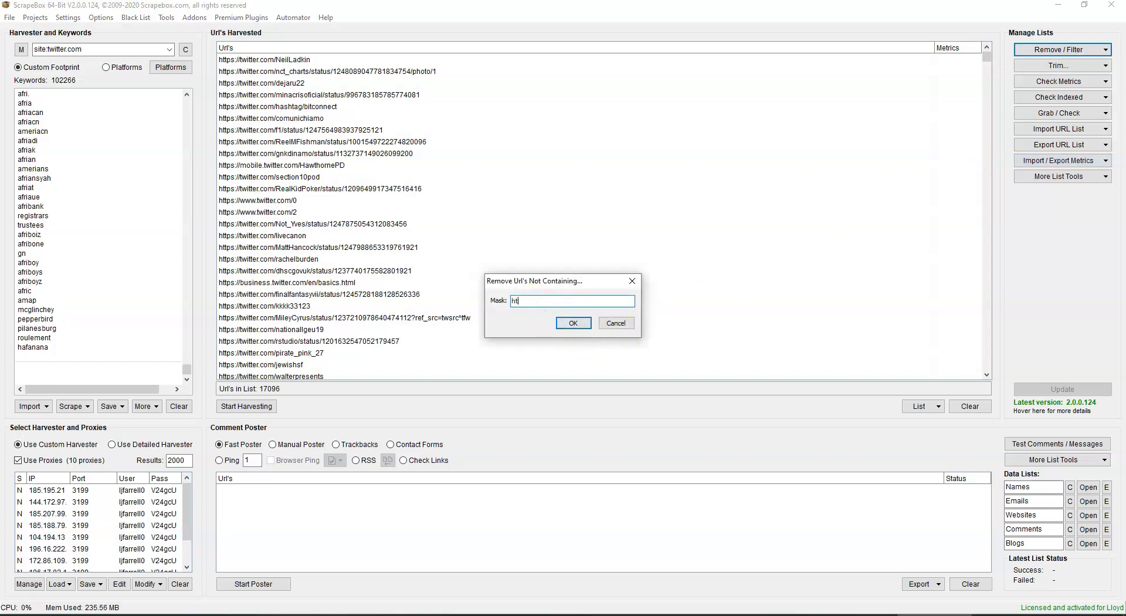
pyautogui.write('tps://twitter.com/')
pyautogui.click(574, 323)
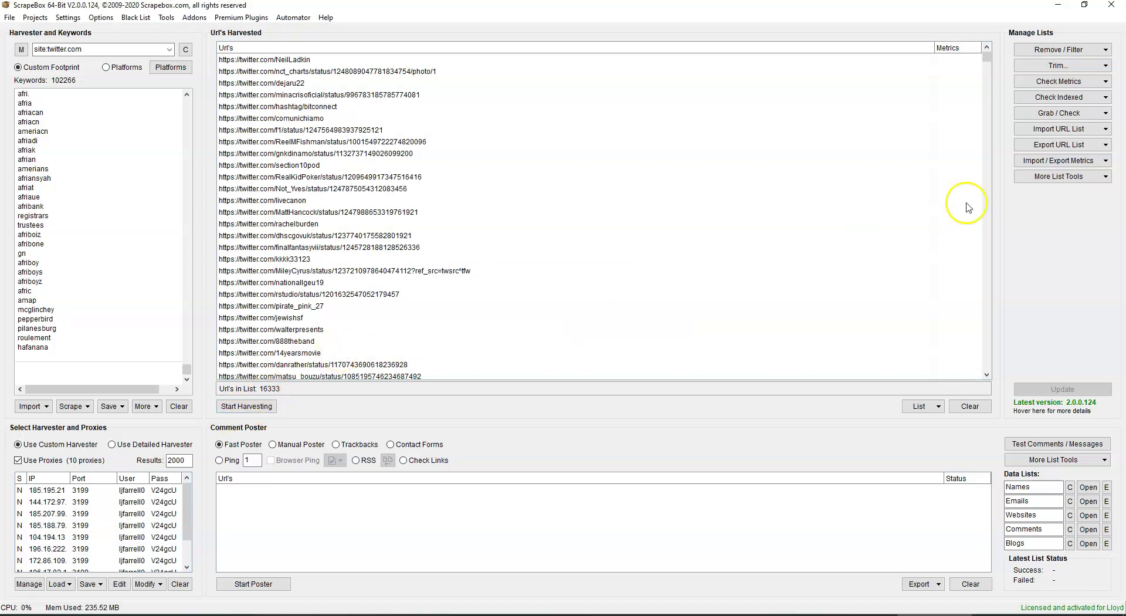
pyautogui.click(1074, 50)
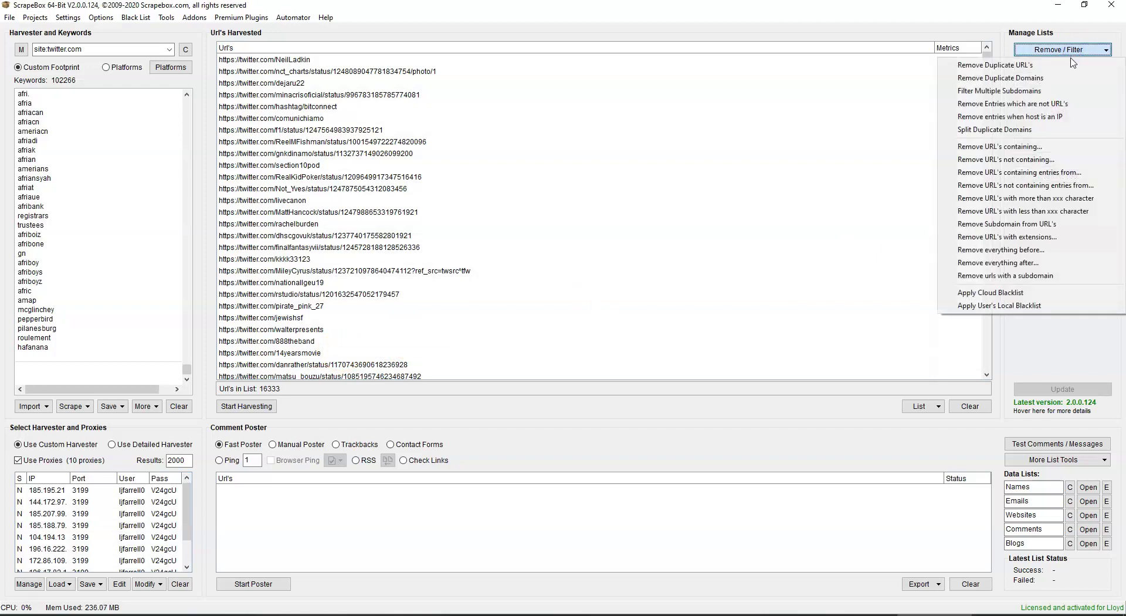
# Step: Remove URLs shorter than 24 characters, leaving 16,297
pyautogui.click(1021, 211)
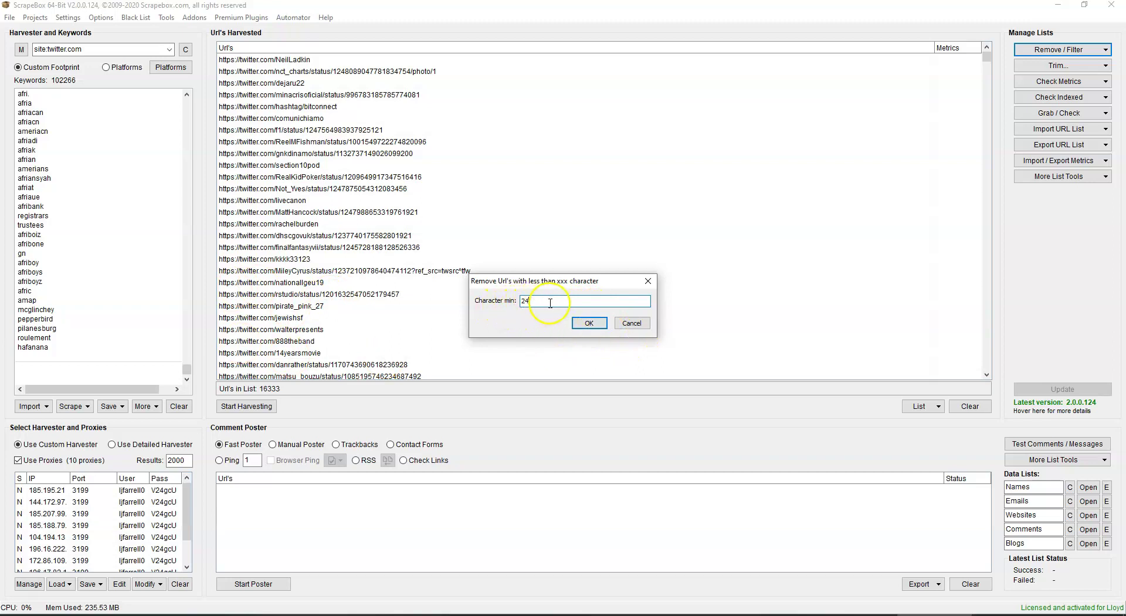
pyautogui.click(590, 325)
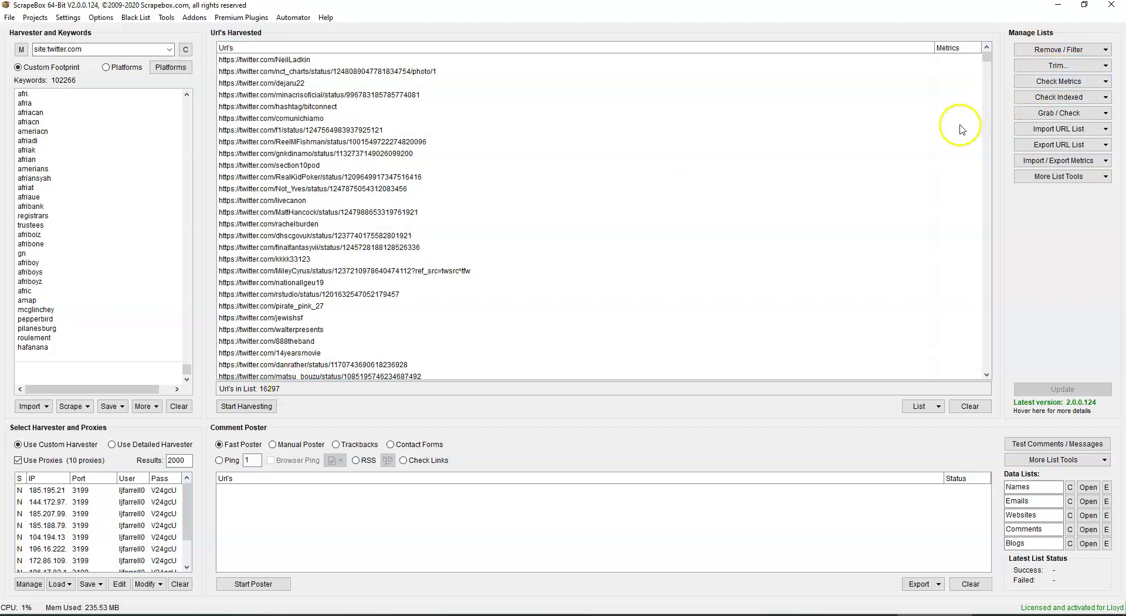
# Step: Export the URL list as Excel file SB-09-04-2020 in Desktop\Twitter Account Creator\001 - Search Results
pyautogui.click(1052, 146)
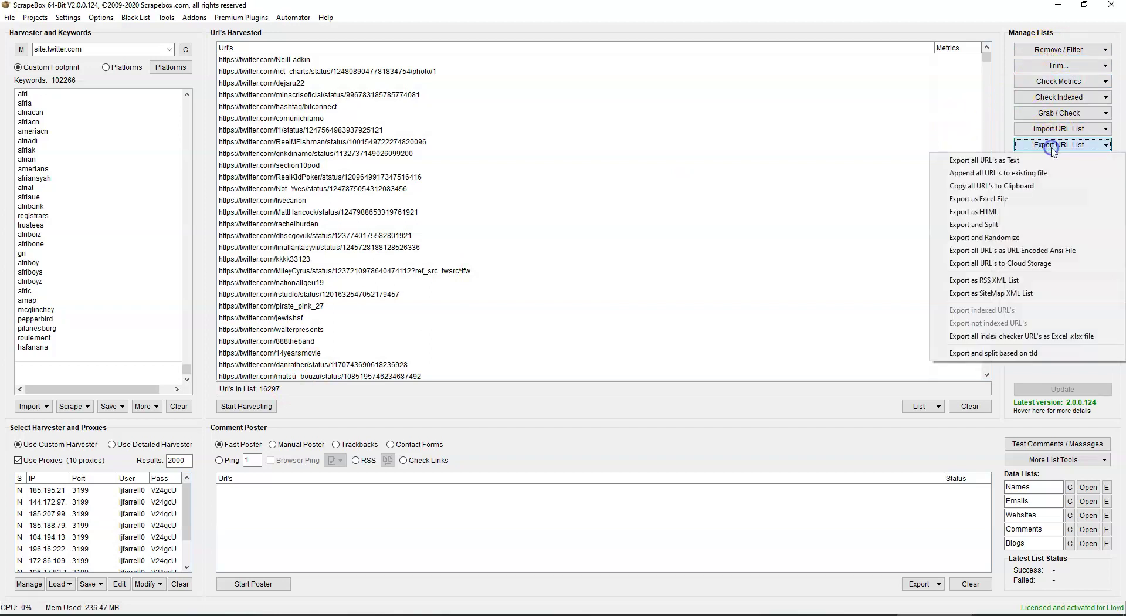
pyautogui.click(976, 204)
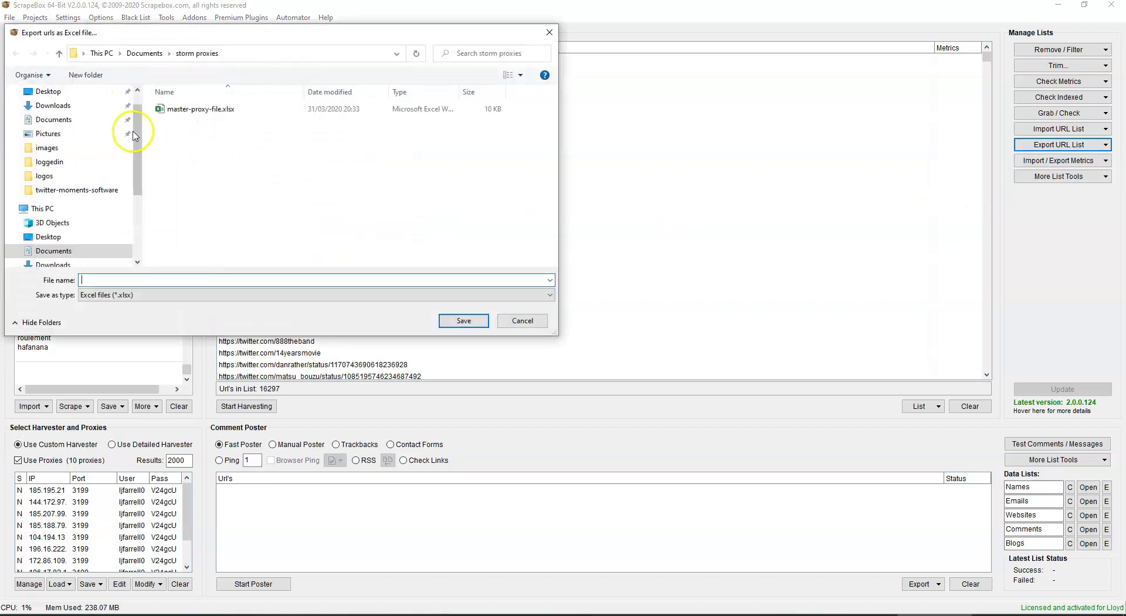
pyautogui.click(48, 92)
pyautogui.click(197, 195)
pyautogui.write('tw')
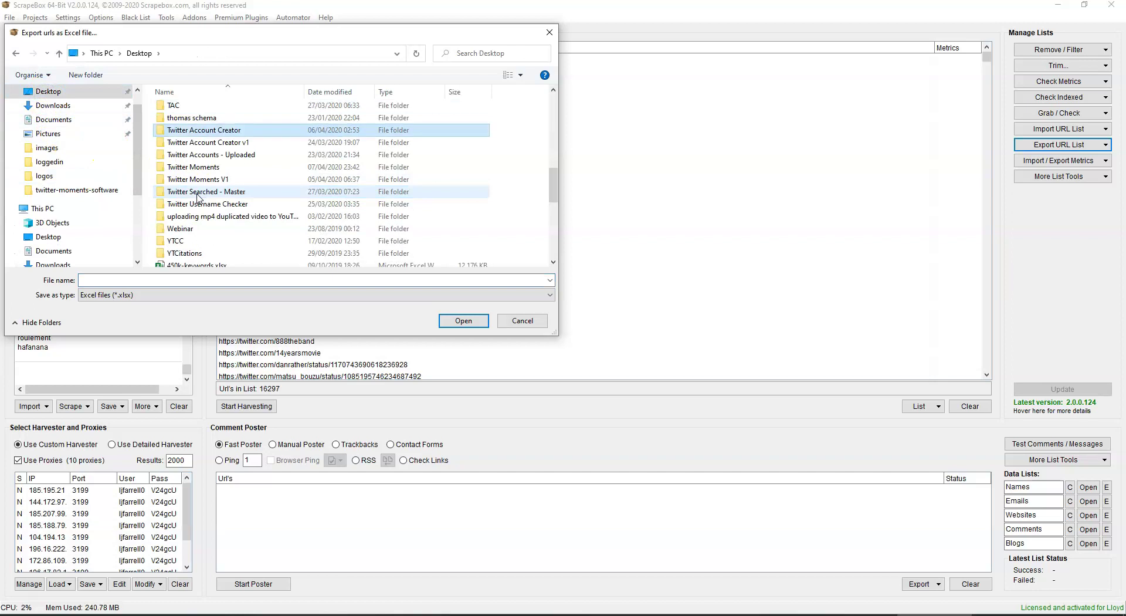
pyautogui.press('Return')
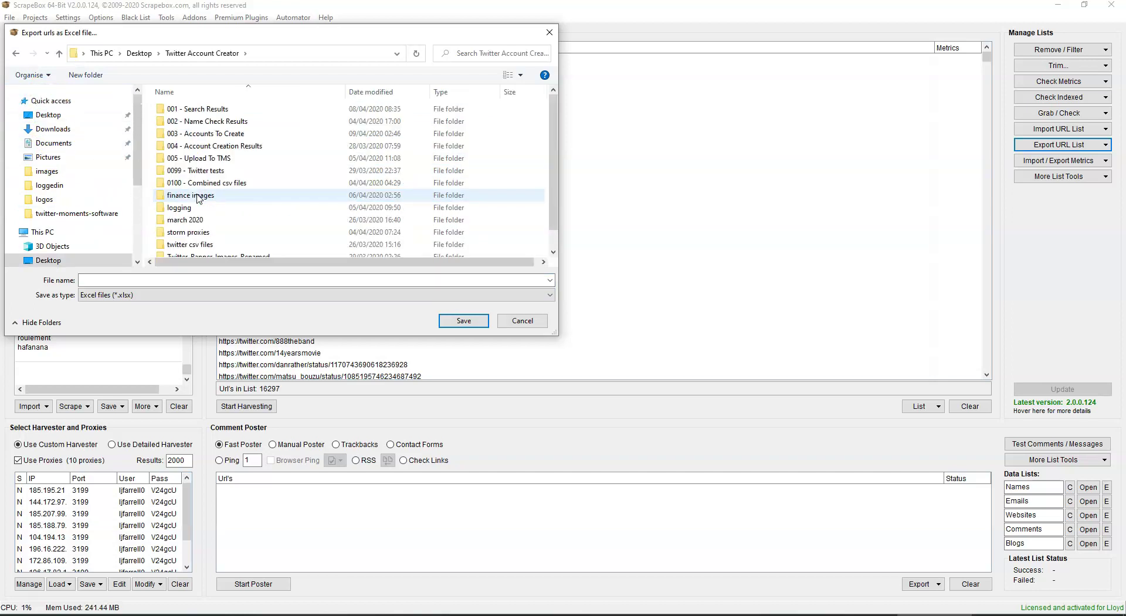
pyautogui.click(196, 111)
pyautogui.doubleClick(195, 111)
pyautogui.click(114, 279)
pyautogui.write('SB')
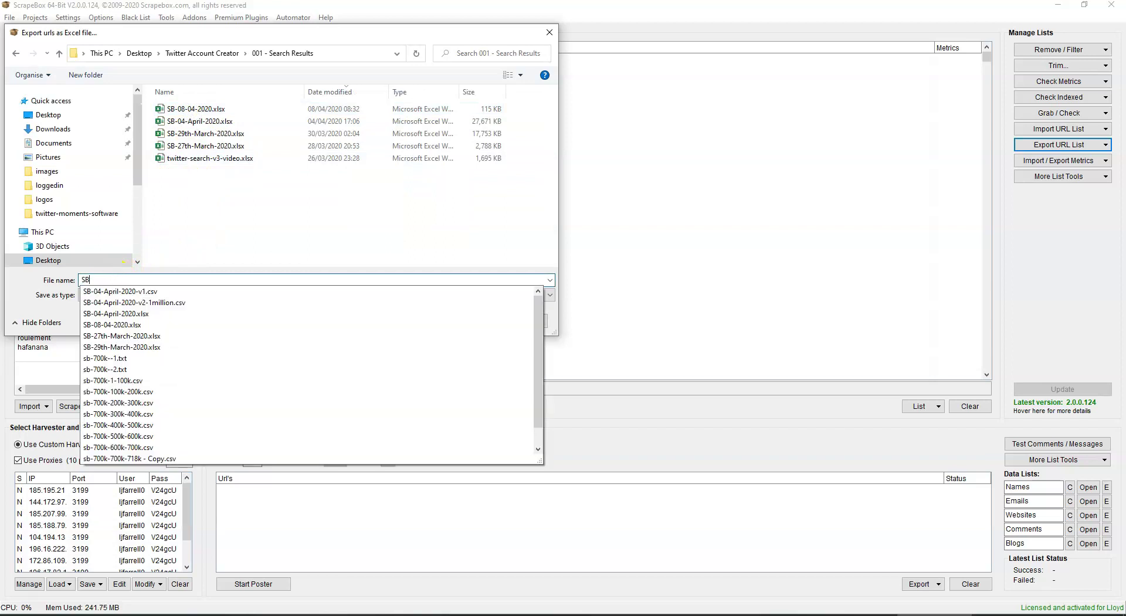
pyautogui.write('-09')
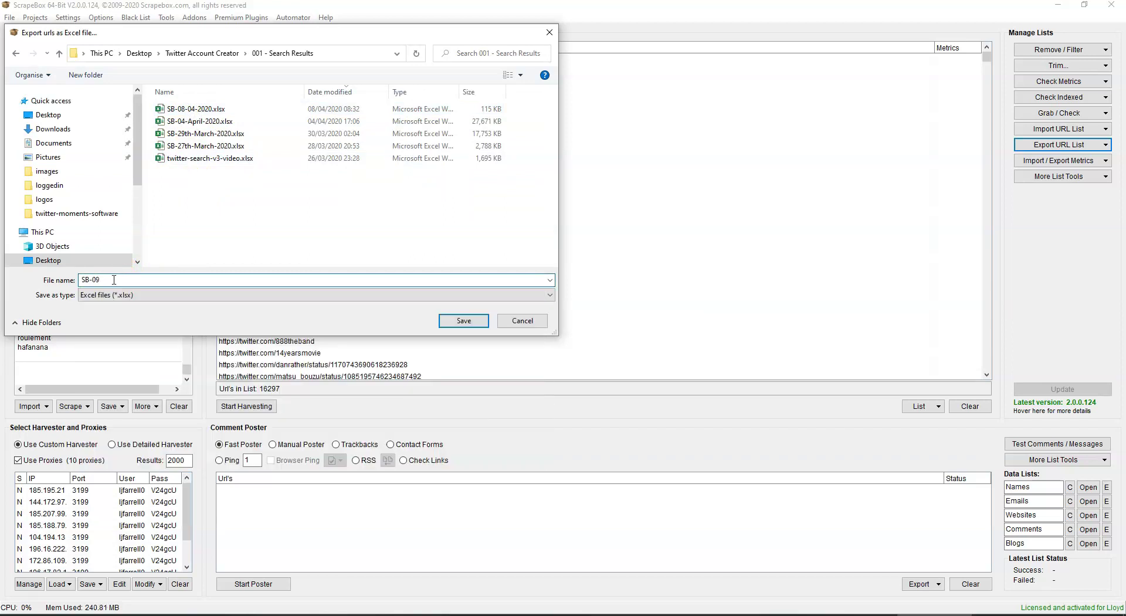
pyautogui.write('-04-2020')
pyautogui.click(464, 320)
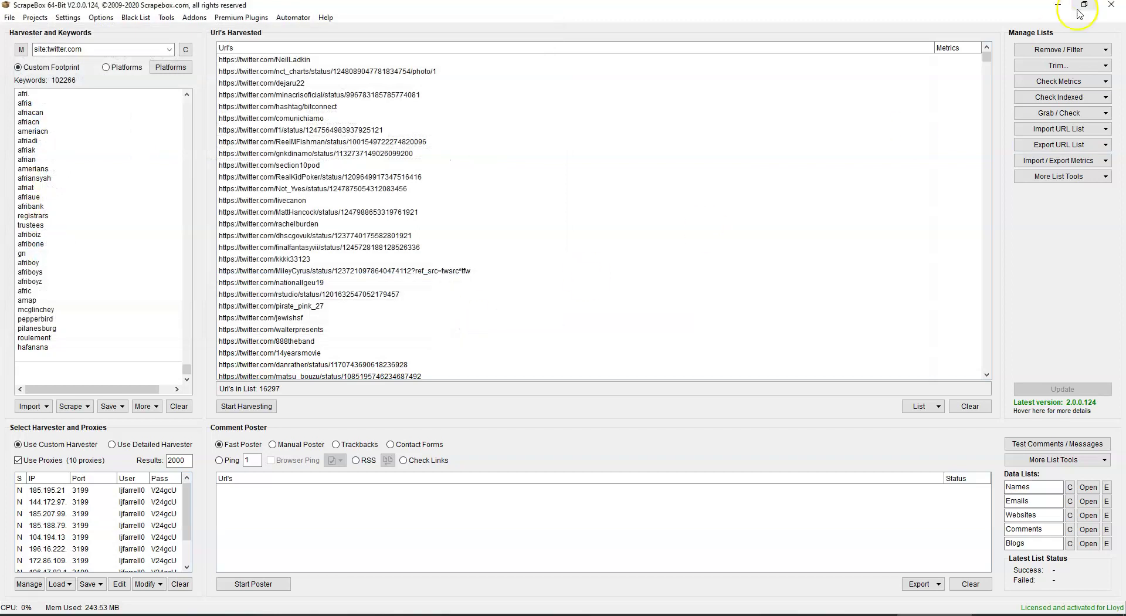
# Step: Minimize ScrapeBox, sort 001 - Search Results newest first and open SB-09-04-2020.xlsx
pyautogui.click(1059, 9)
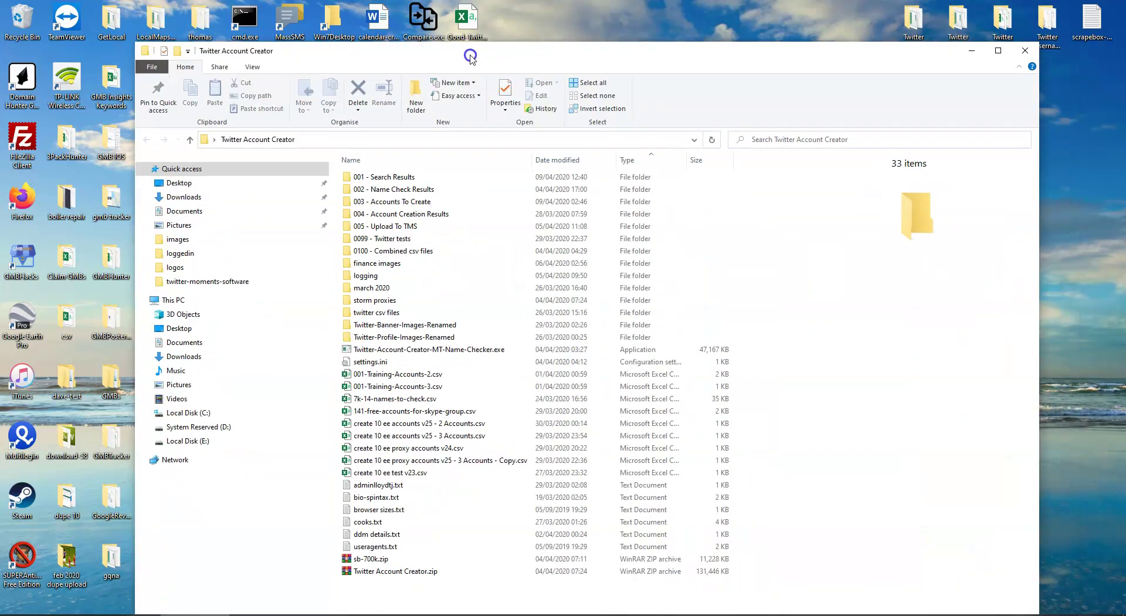
pyautogui.doubleClick(376, 178)
pyautogui.click(510, 159)
pyautogui.click(508, 160)
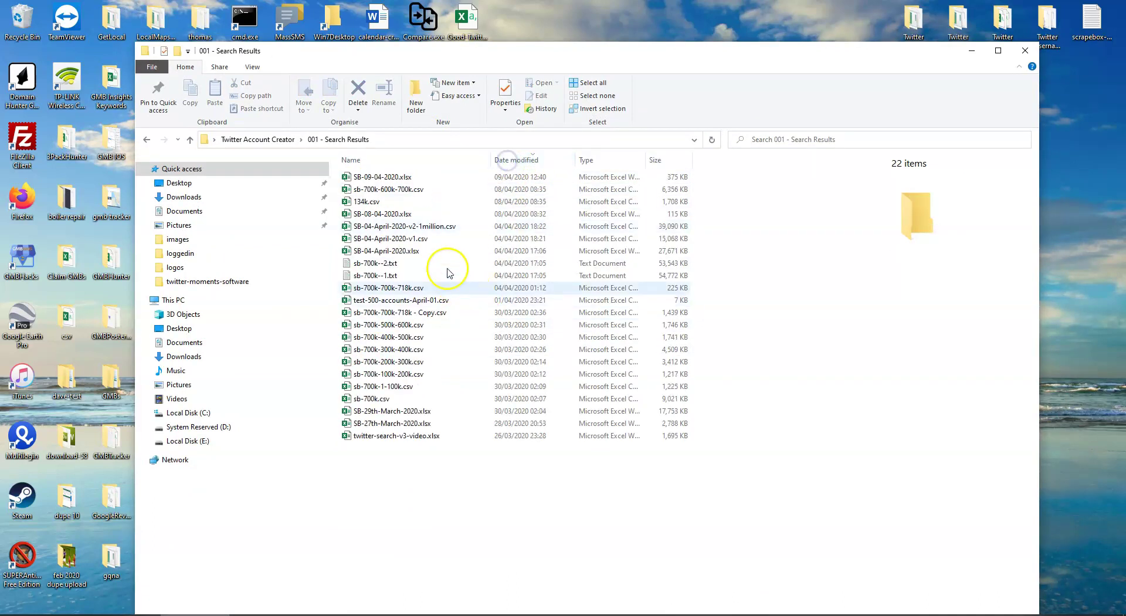
pyautogui.click(377, 178)
pyautogui.doubleClick(368, 177)
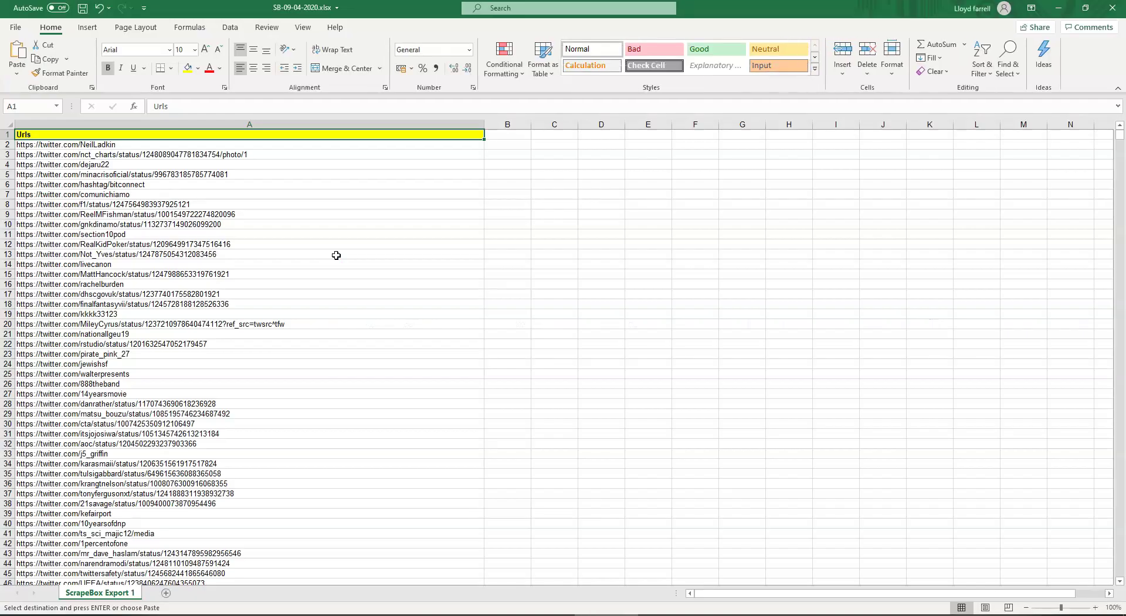
pyautogui.click(104, 163)
# Step: Delete the 'Urls' header row from the top of the sheet
pyautogui.click(9, 136)
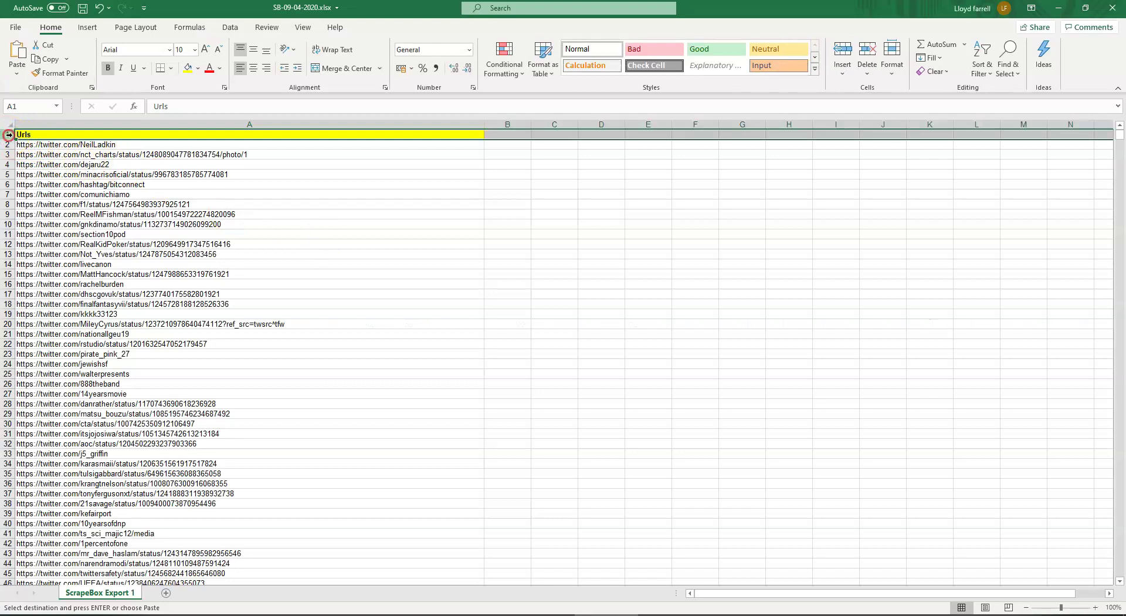
pyautogui.rightClick(8, 134)
pyautogui.click(38, 246)
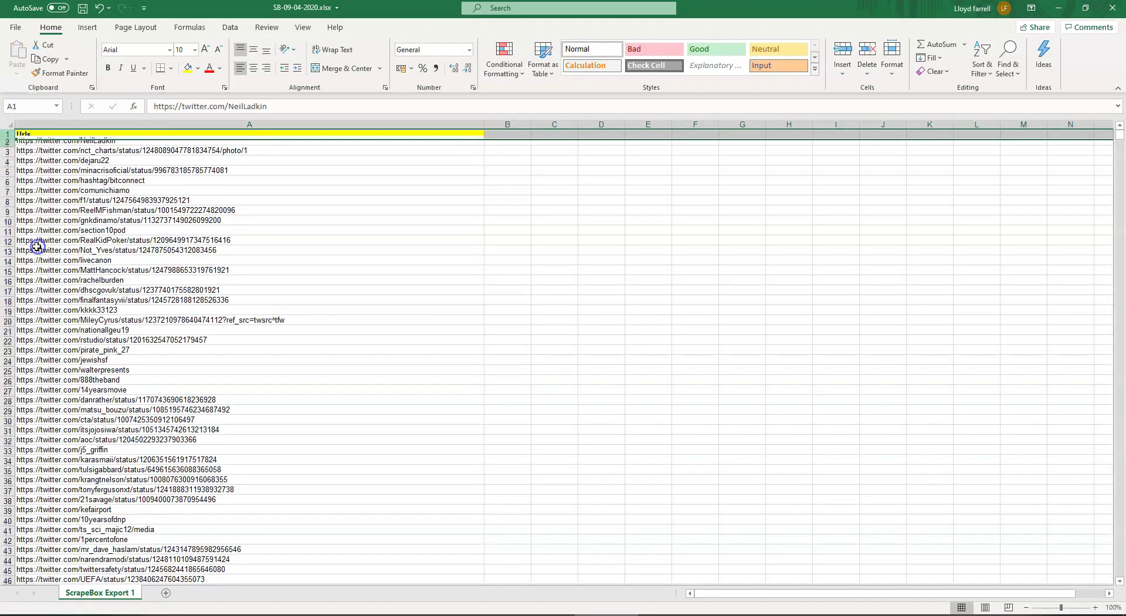
pyautogui.click(513, 157)
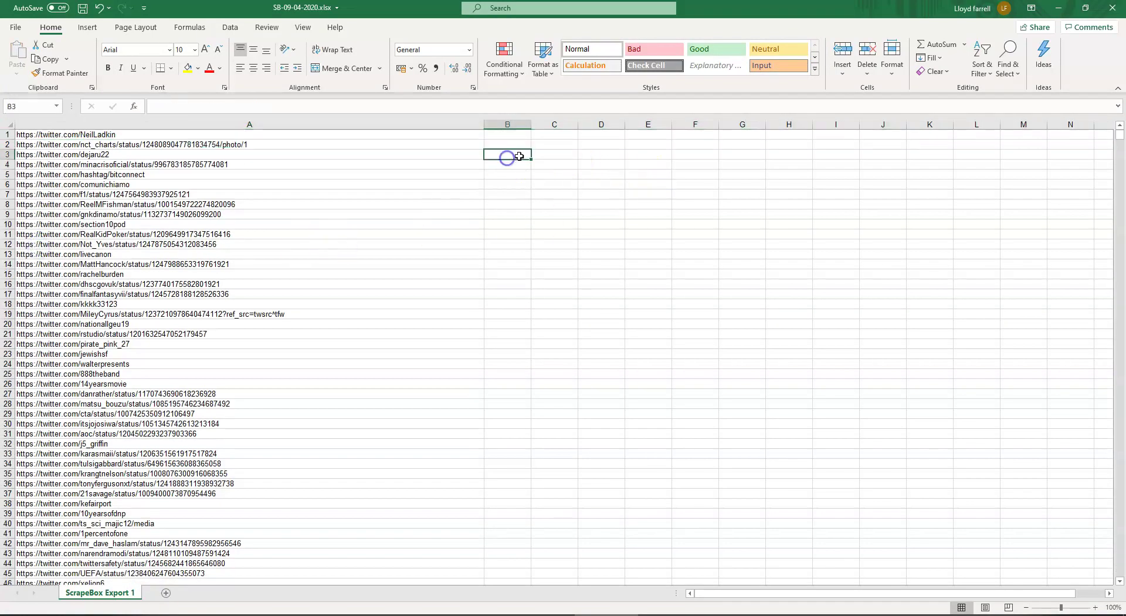
pyautogui.click(503, 135)
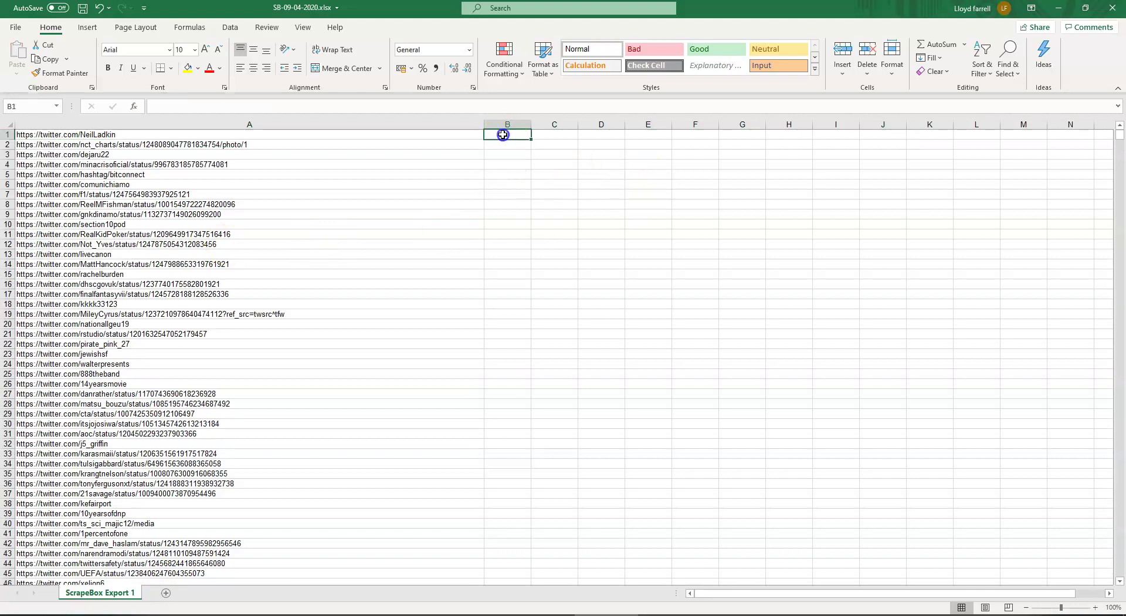
# Step: Split column A's URLs into columns with Text to Columns, using '/' as the delimiter
pyautogui.click(189, 124)
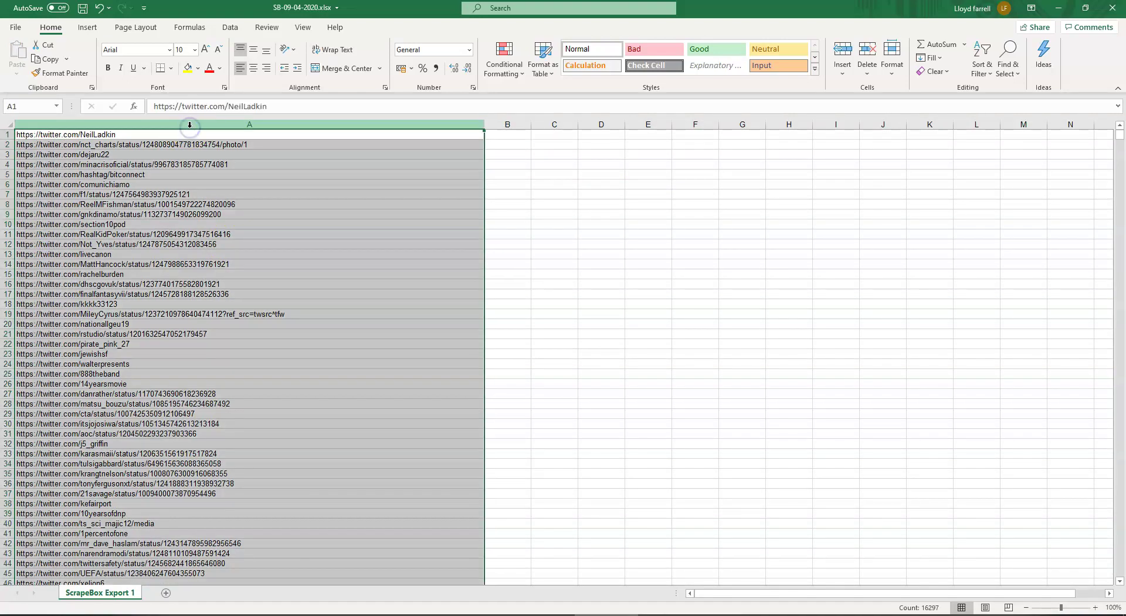
pyautogui.click(230, 28)
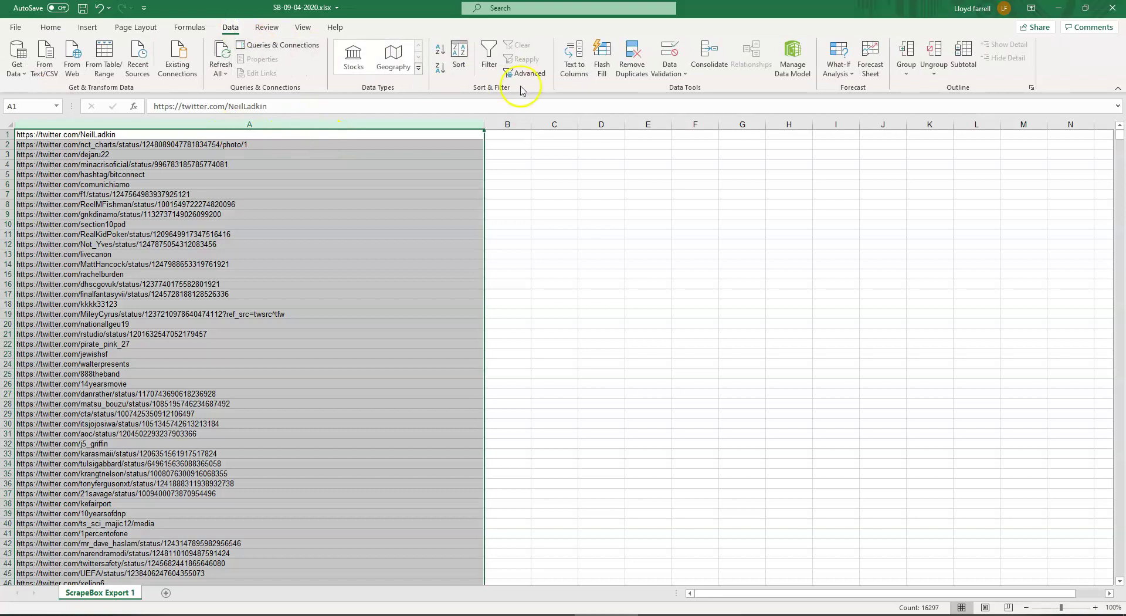
pyautogui.click(587, 68)
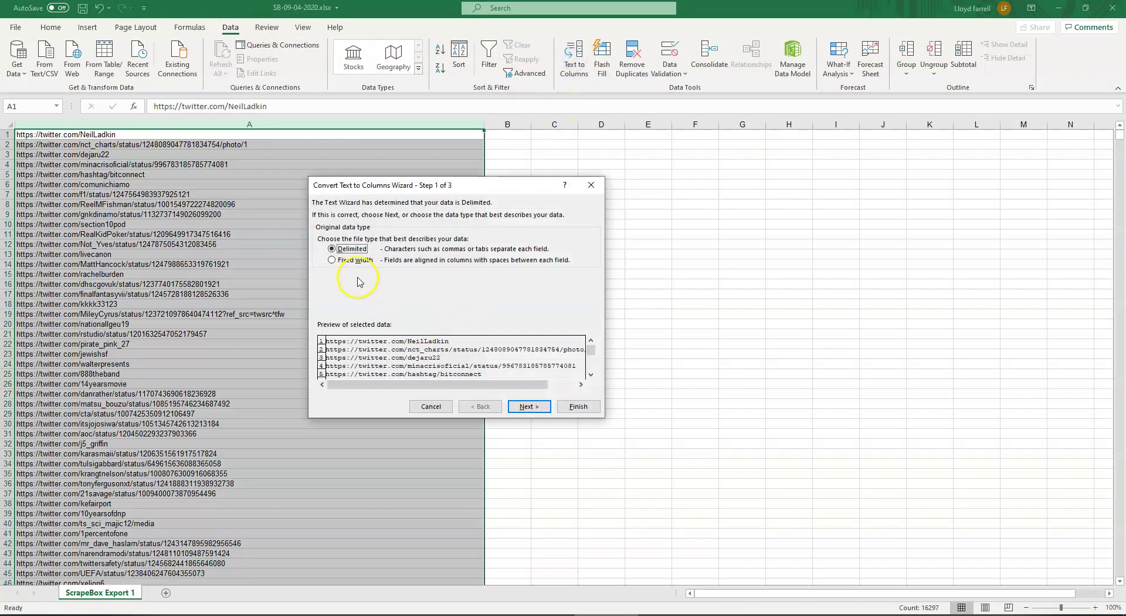
pyautogui.click(530, 406)
pyautogui.click(323, 238)
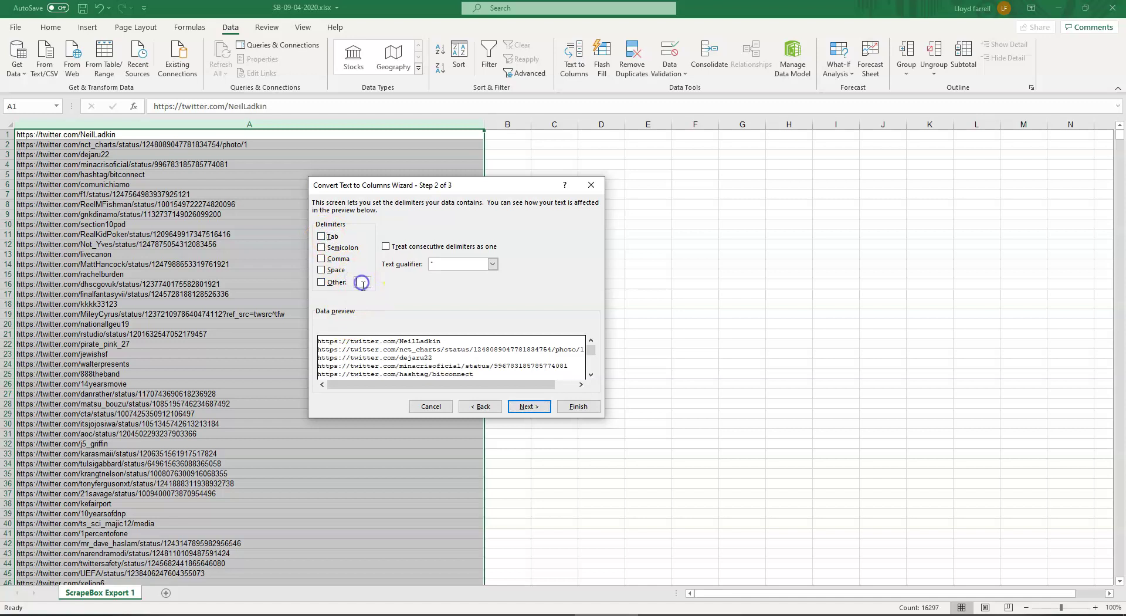
pyautogui.write('/')
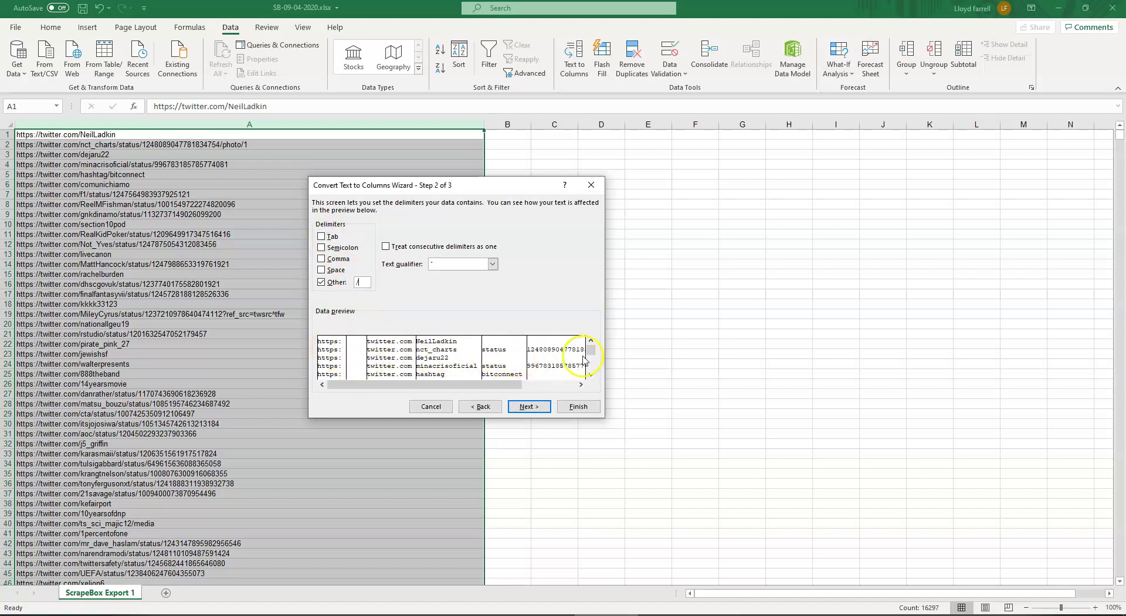
pyautogui.click(529, 406)
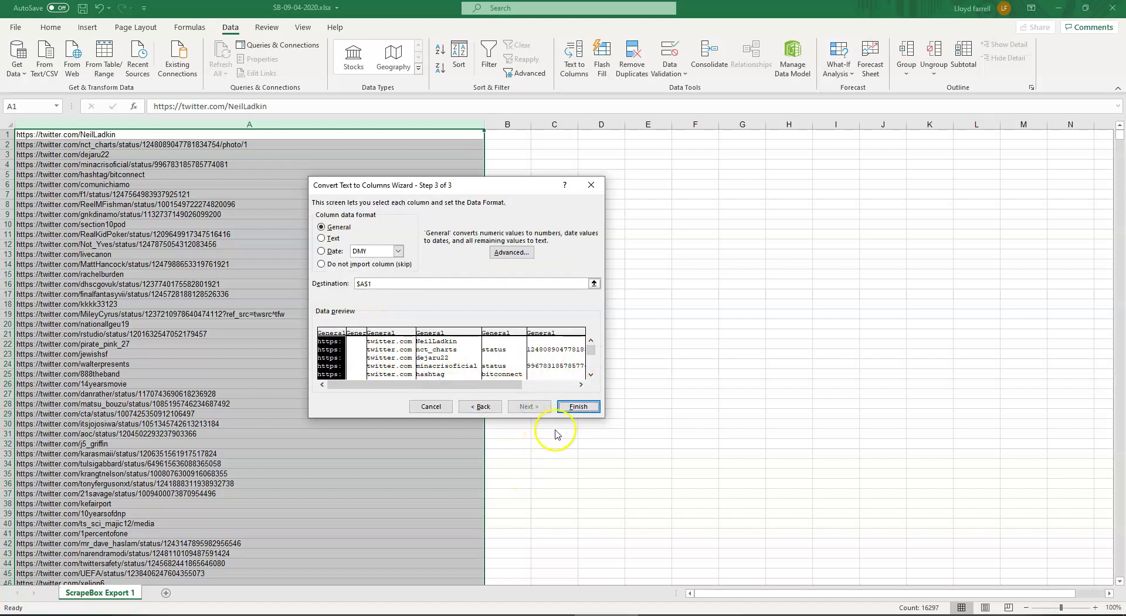
pyautogui.click(578, 407)
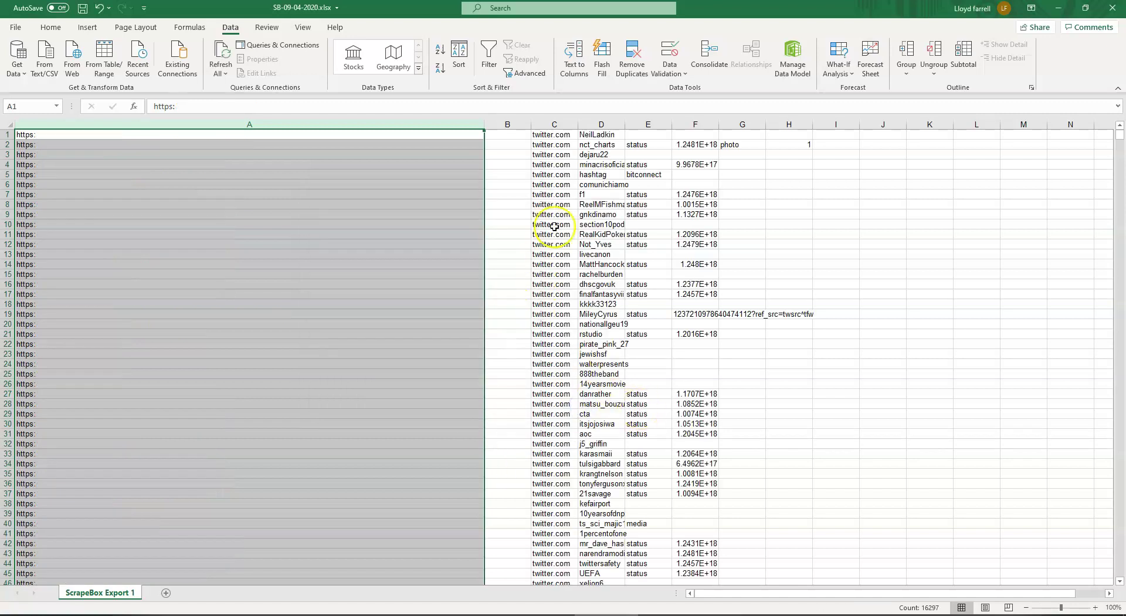
pyautogui.click(547, 125)
# Step: Remove the https: and twitter.com columns so the usernames shift into column A
pyautogui.keyDown('ctrl'); pyautogui.click(143, 126); pyautogui.keyUp('ctrl')
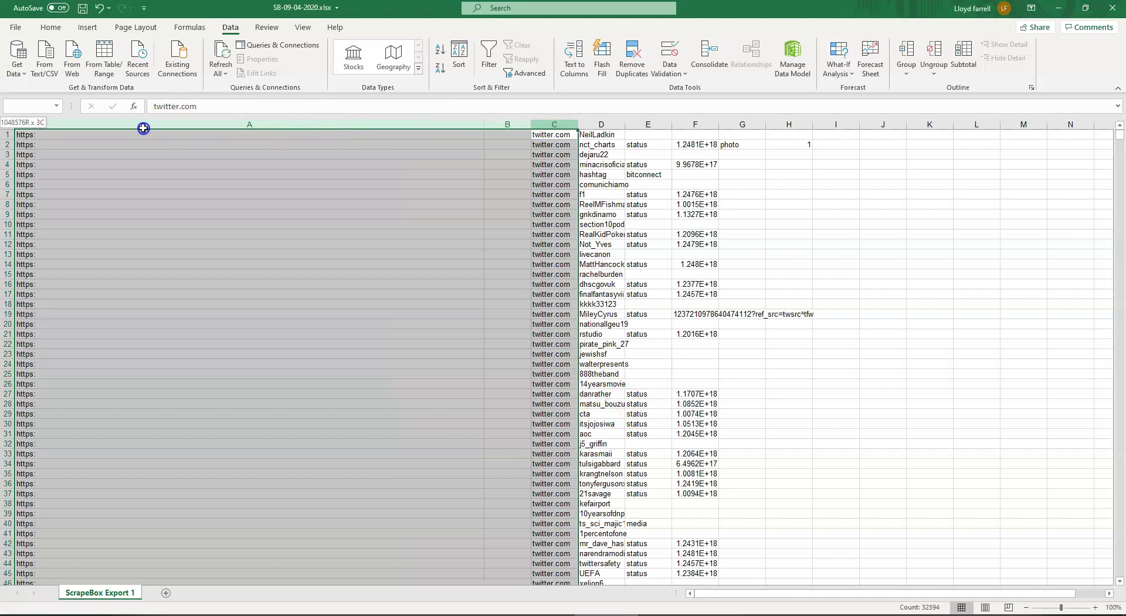
pyautogui.press('Delete')
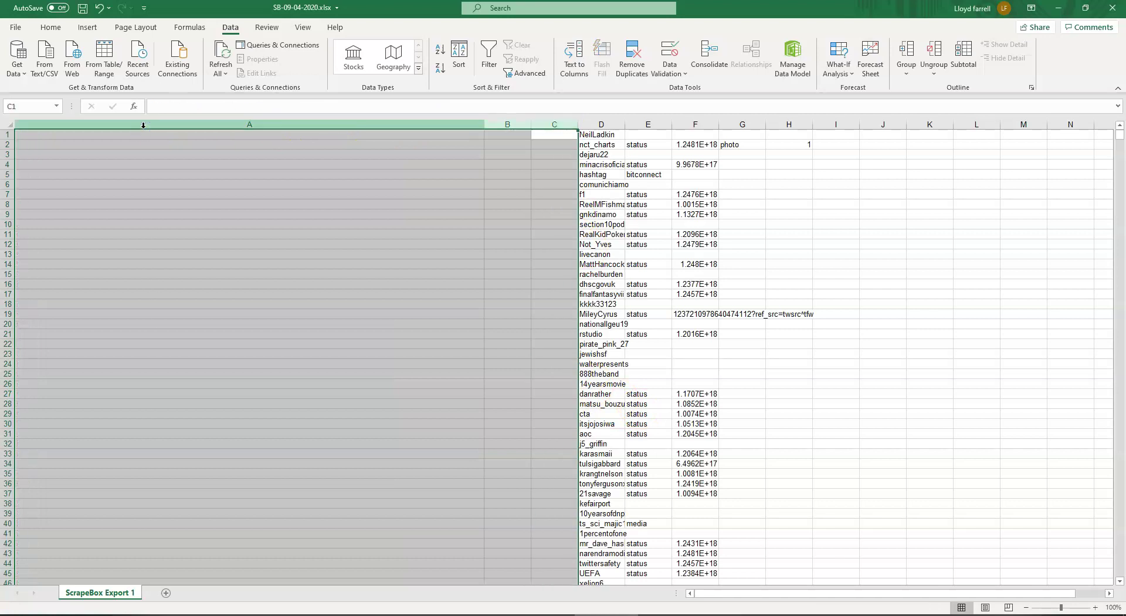
pyautogui.rightClick(441, 191)
pyautogui.click(473, 304)
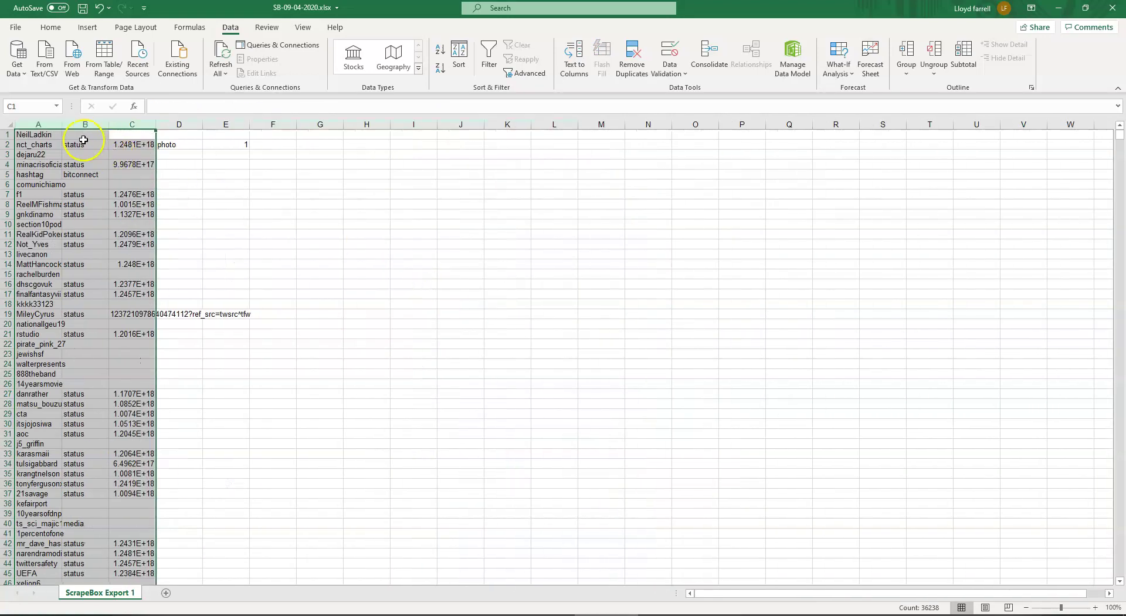
pyautogui.click(134, 174)
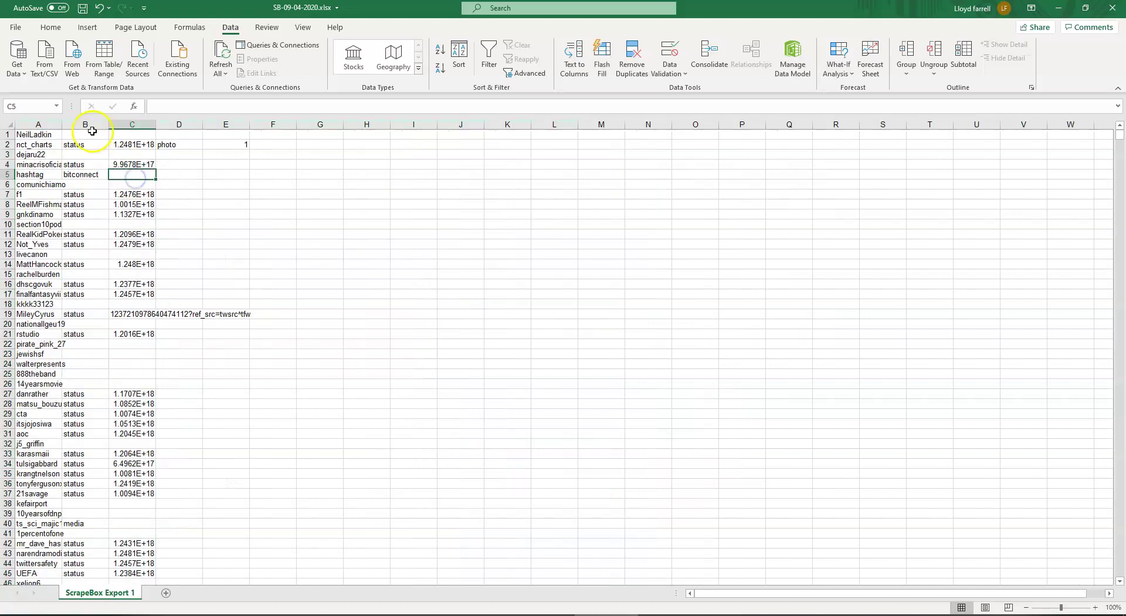
# Step: Clear columns B through O, leaving only the usernames in column A
pyautogui.moveTo(85, 125); pyautogui.dragTo(679, 175)
pyautogui.press('Delete')
pyautogui.click(191, 352)
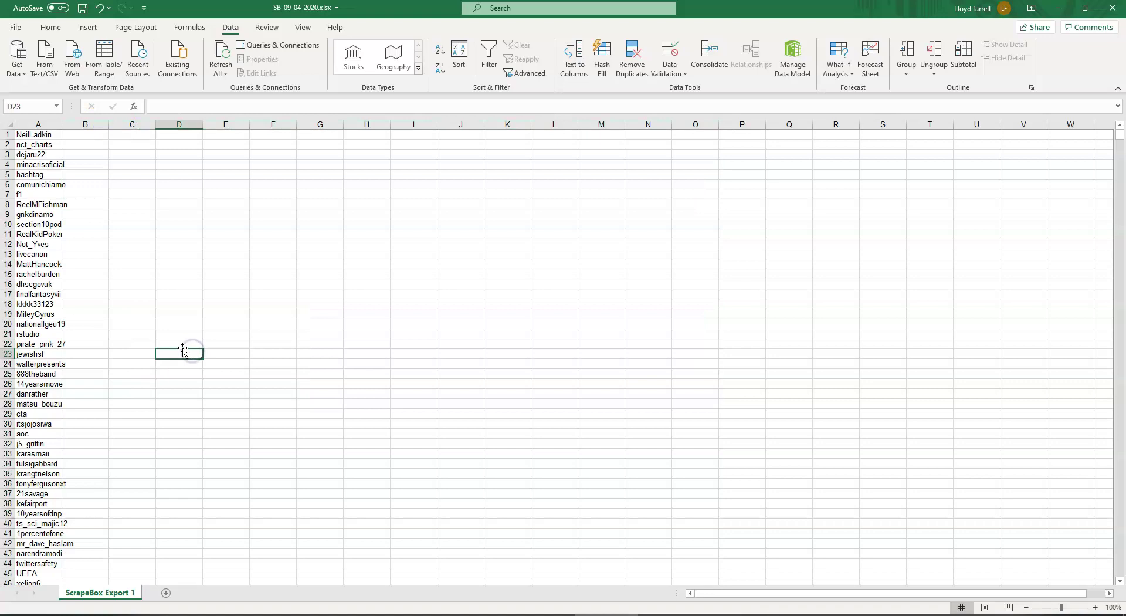
pyautogui.click(30, 124)
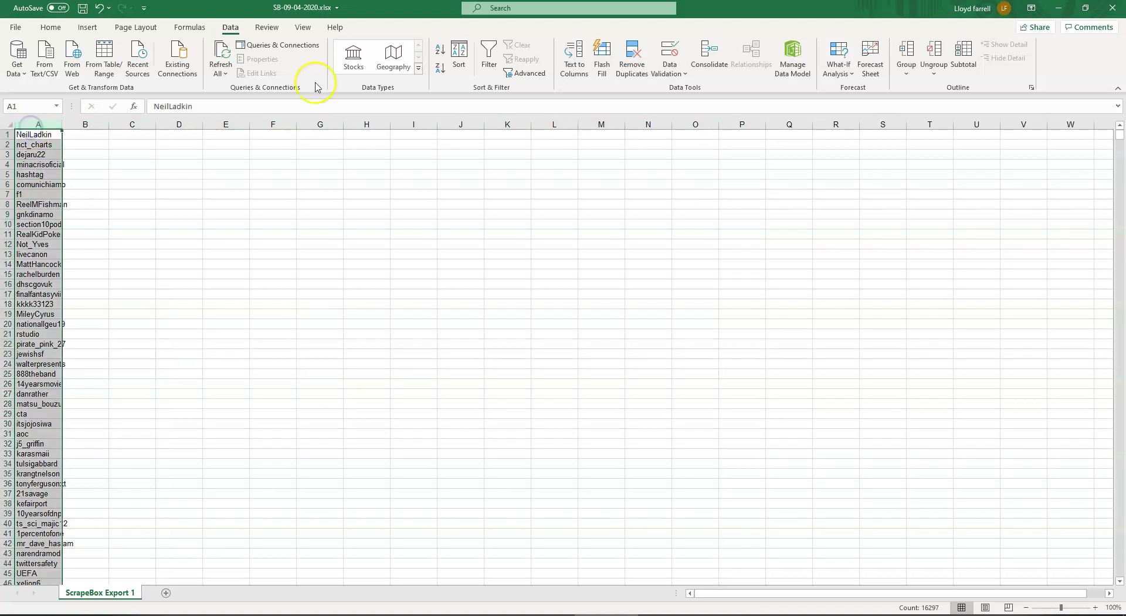
pyautogui.click(486, 61)
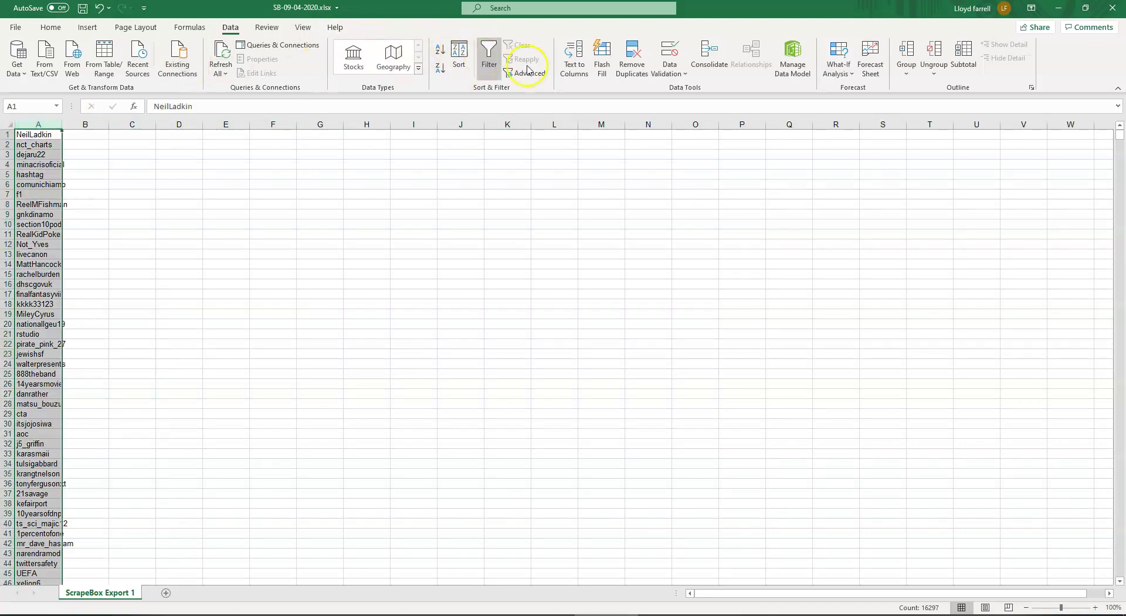
# Step: Remove duplicate usernames from column A, leaving 10,604 unique of 5,694 removed
pyautogui.click(632, 56)
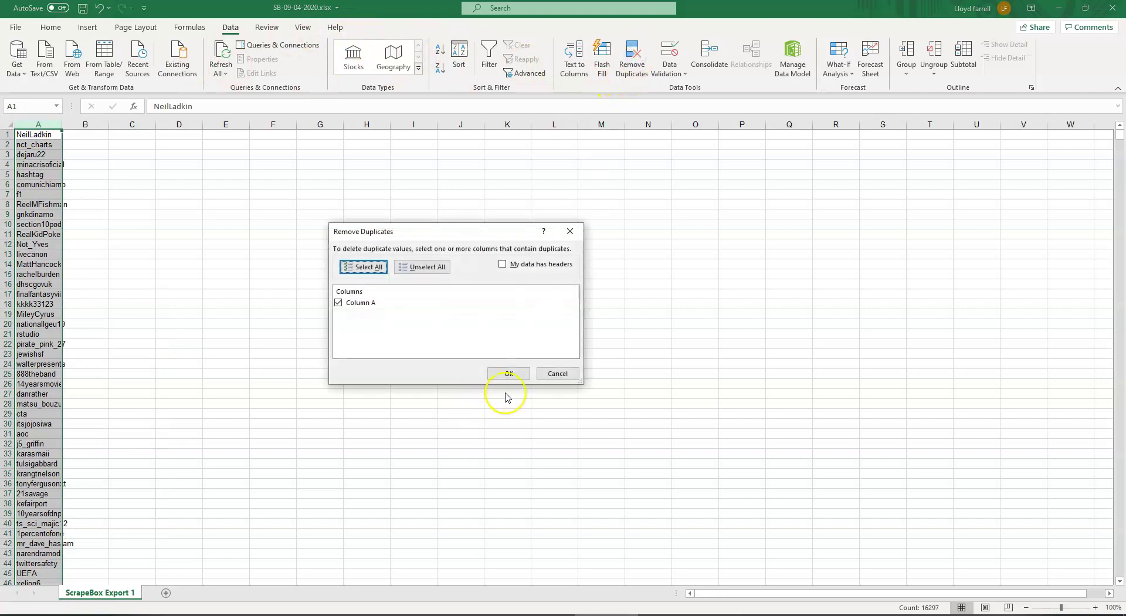
pyautogui.click(508, 376)
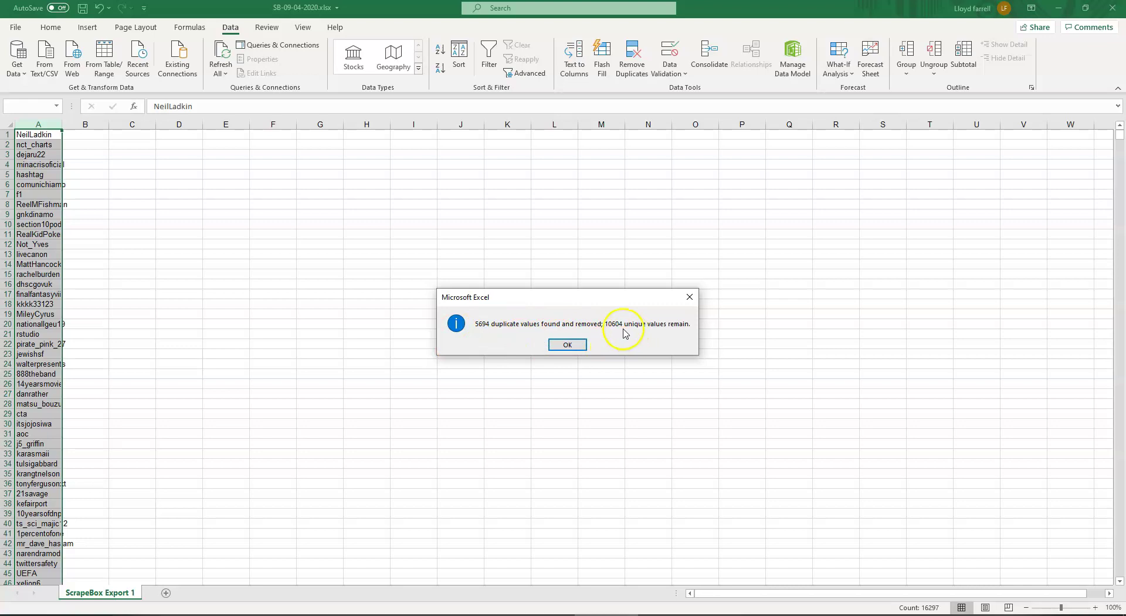
pyautogui.click(568, 346)
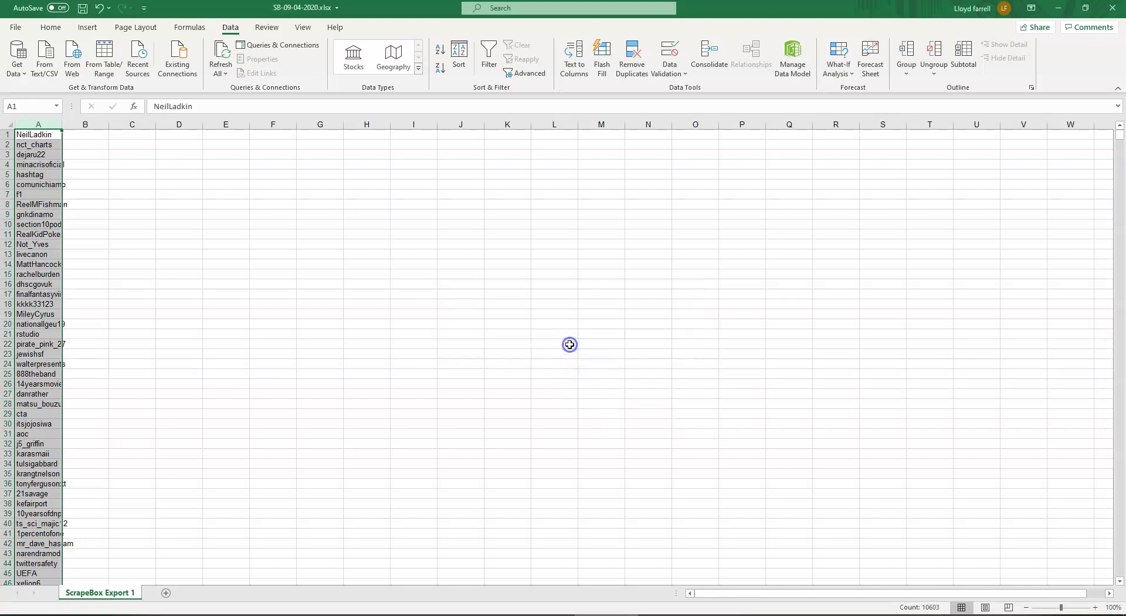
# Step: Save the workbook as SB-09-04-2020.xlsx and autofit column A's width
pyautogui.click(17, 30)
pyautogui.click(33, 156)
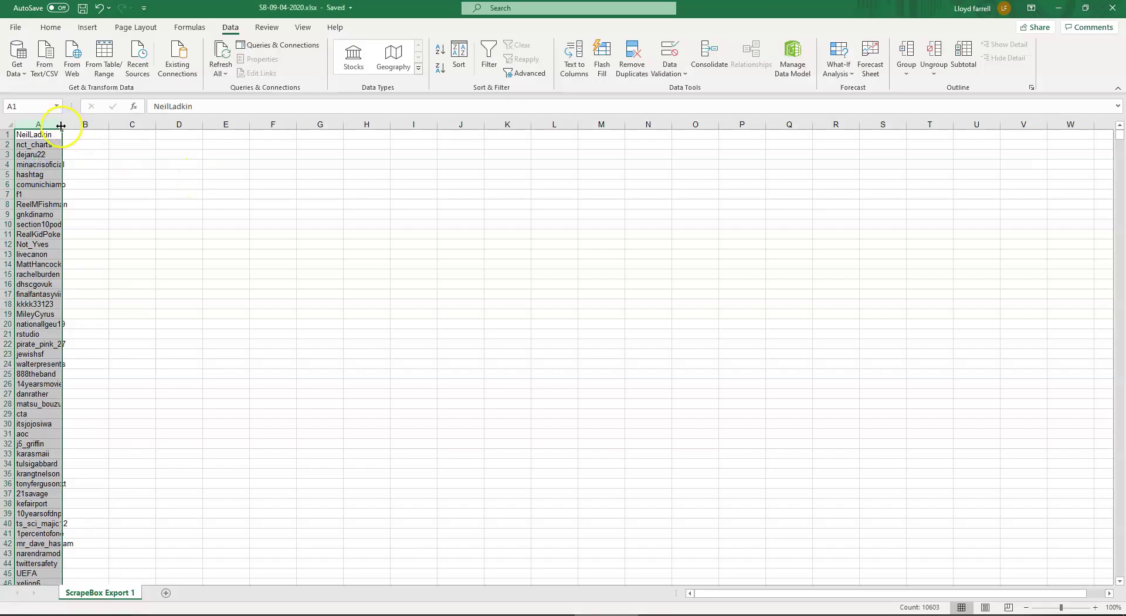
pyautogui.doubleClick(61, 126)
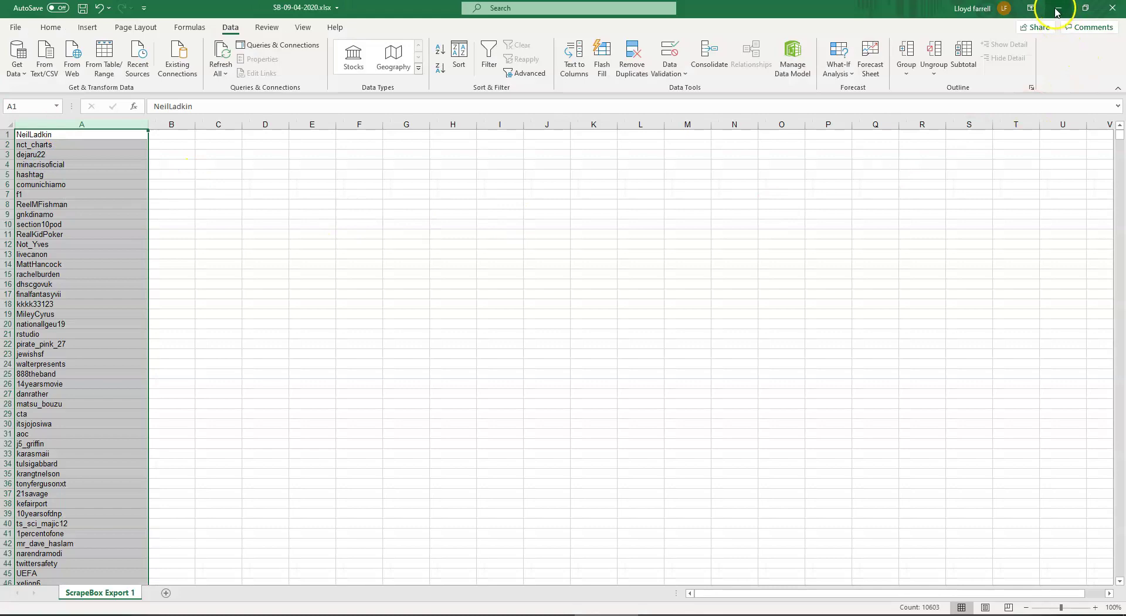